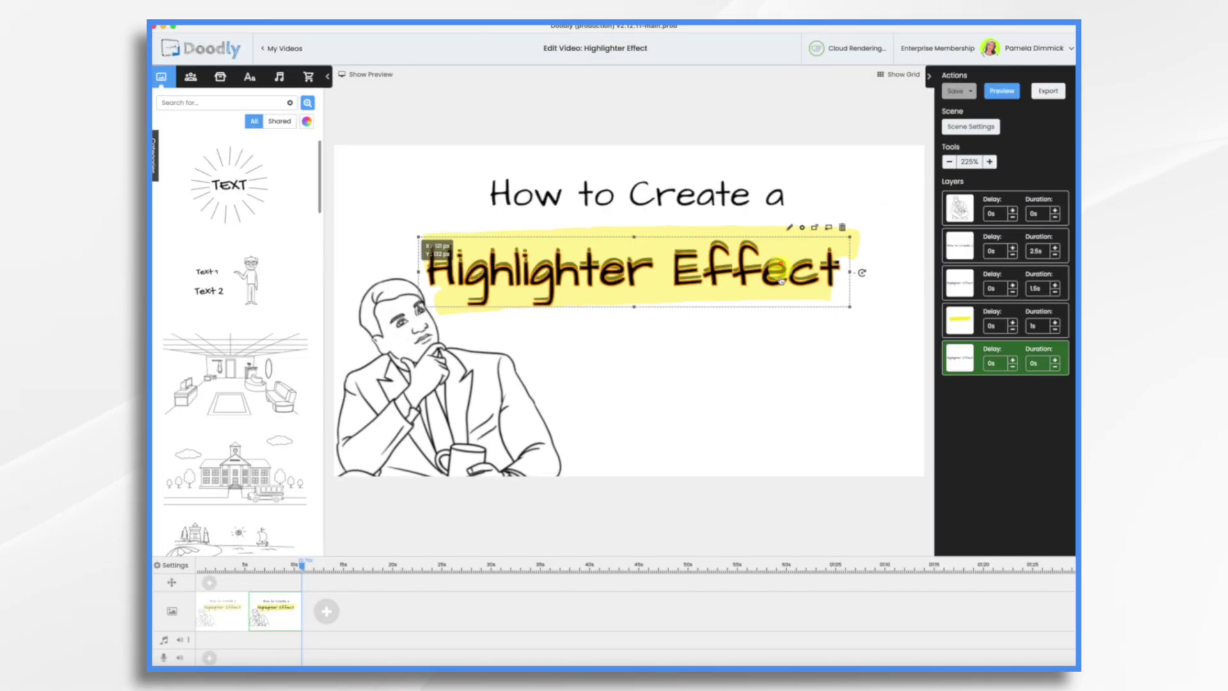
Move the second "Highlighter Effect" text straight down, clear of the yellow highlight
left_click_drag(776, 268, 788, 415)
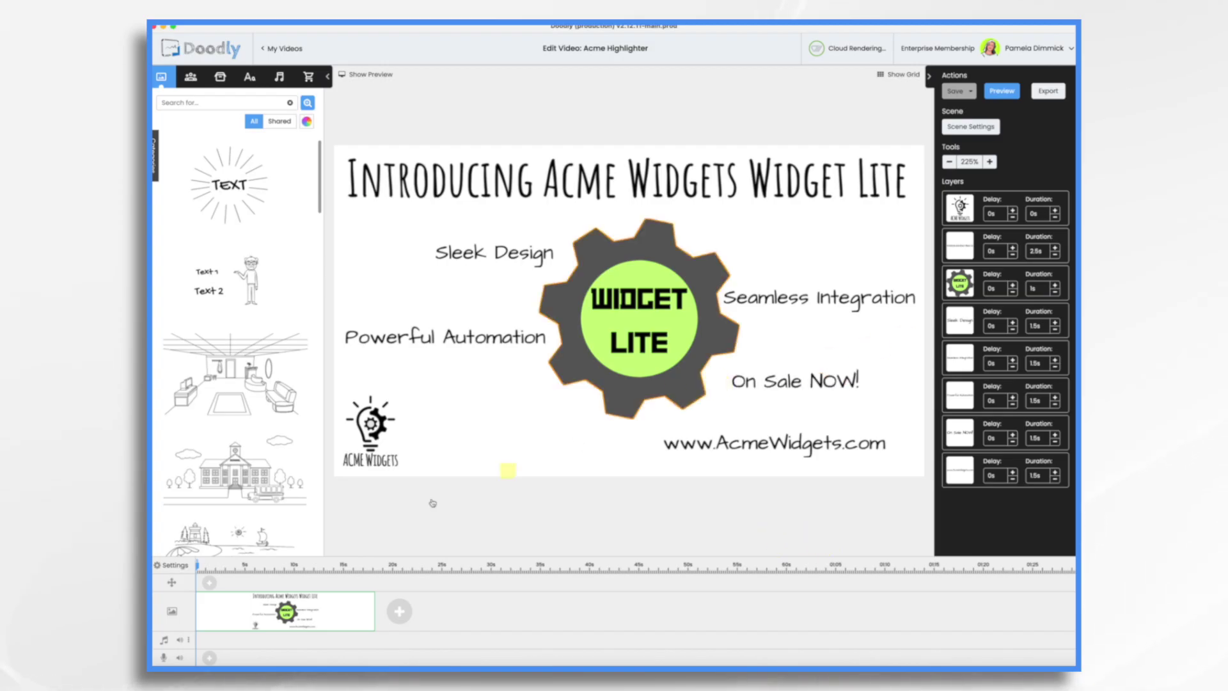
Save the Acme Highlighter scene as a 480p (854x480) JPEG image with its background on
right_click(361, 614)
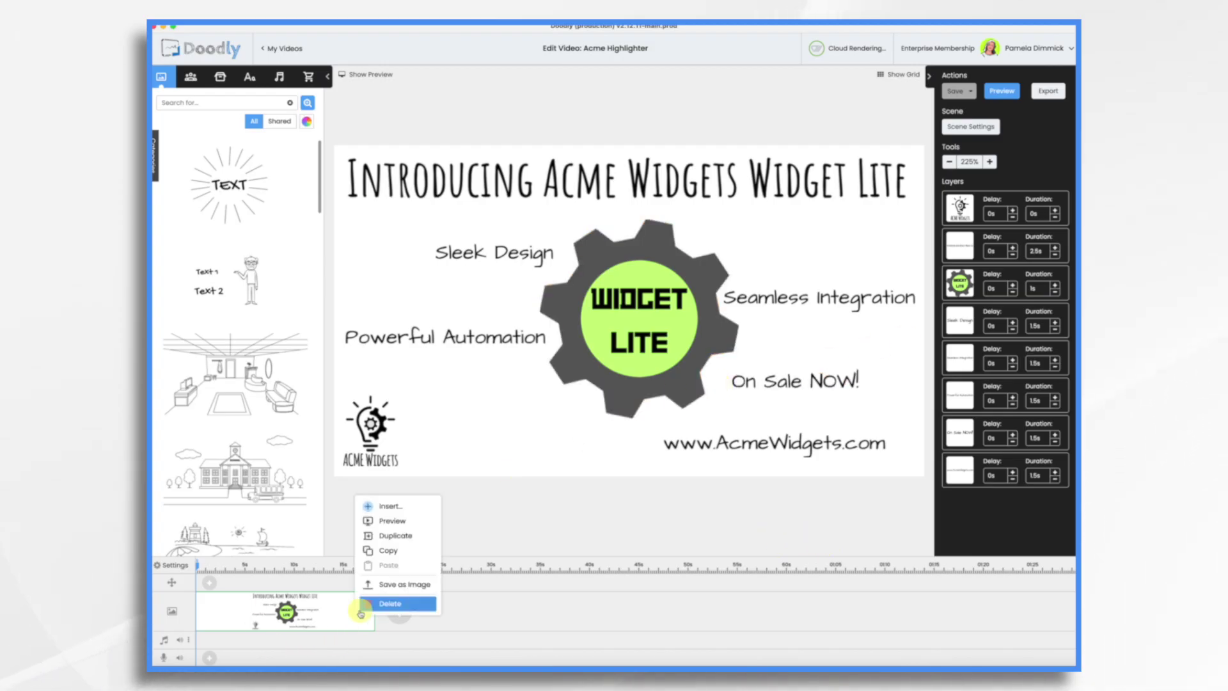
left_click(383, 587)
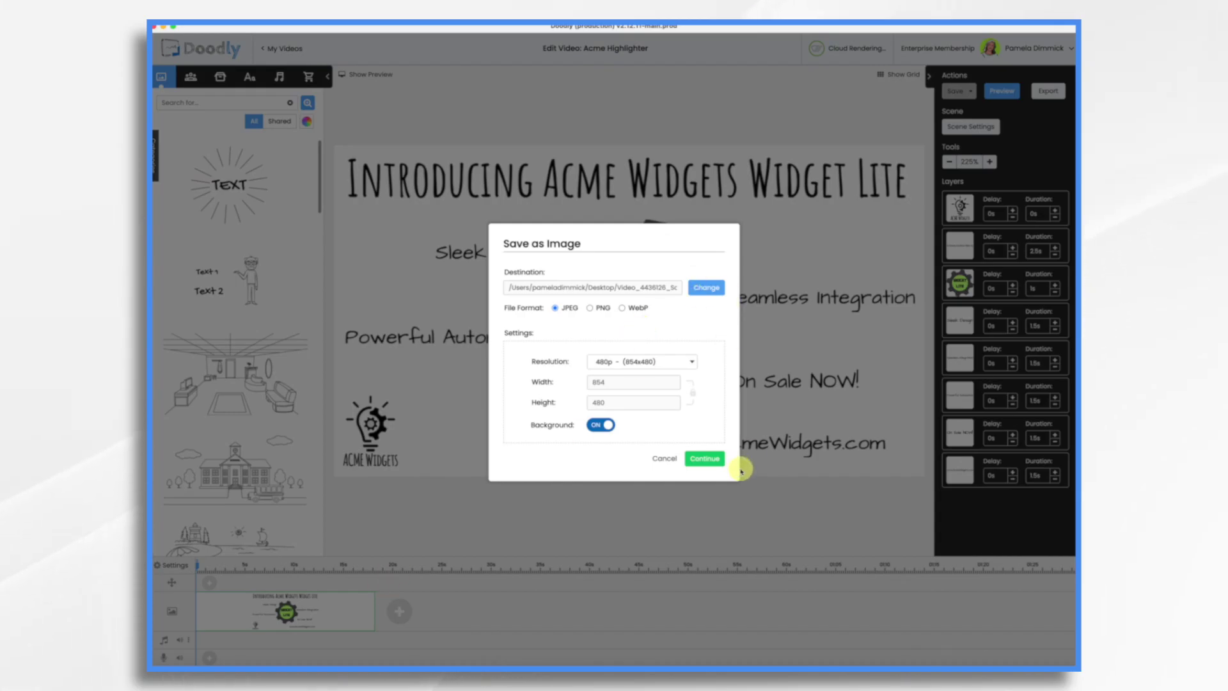
left_click(715, 463)
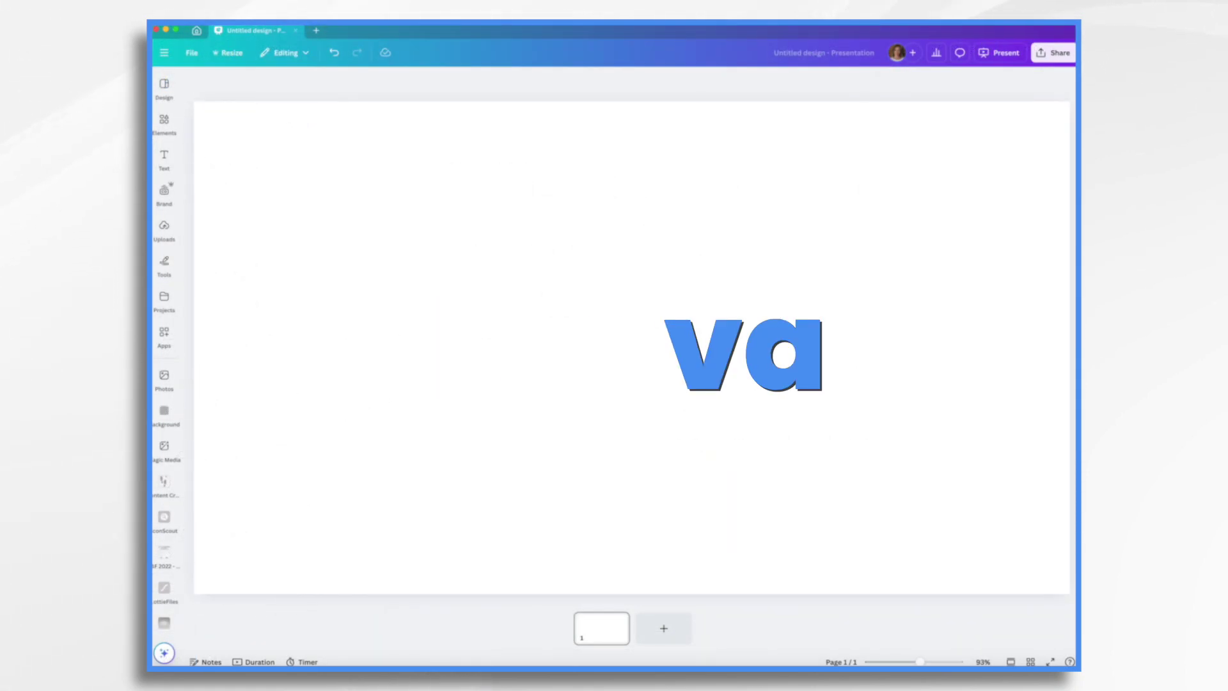
Switch to Canva, place the saved scene image on the blank presentation page and enlarge it to fill the page
left_click_drag(1049, 153, 983, 287)
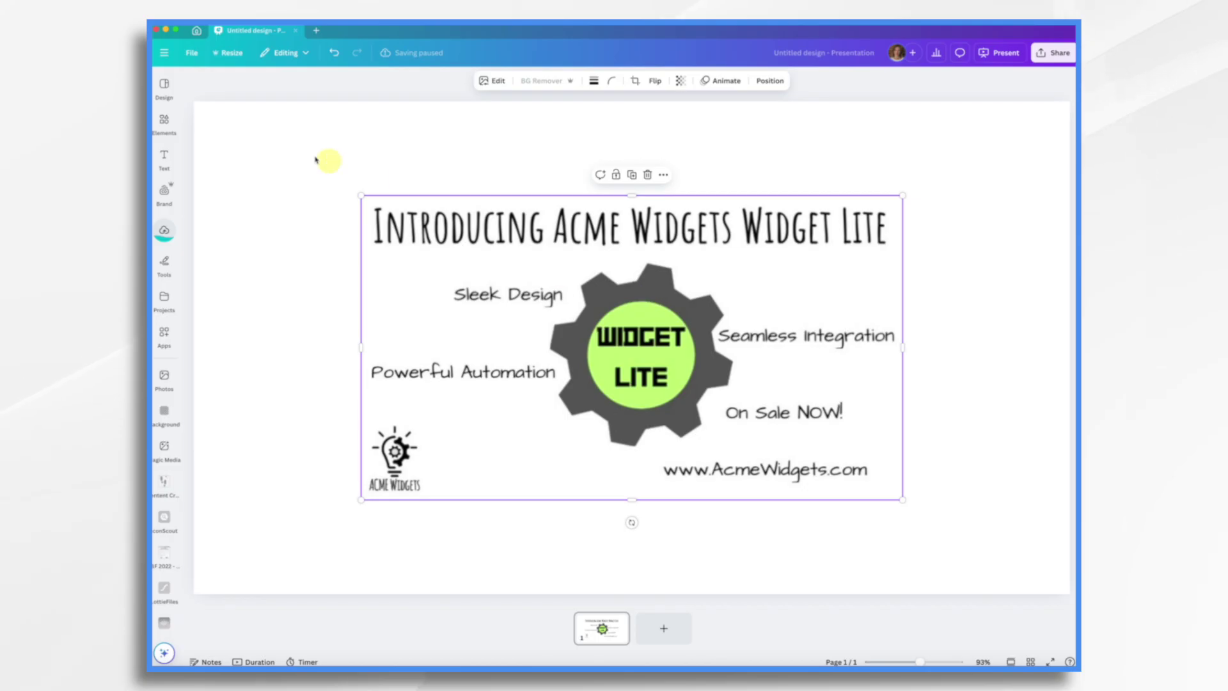
left_click_drag(361, 195, 194, 109)
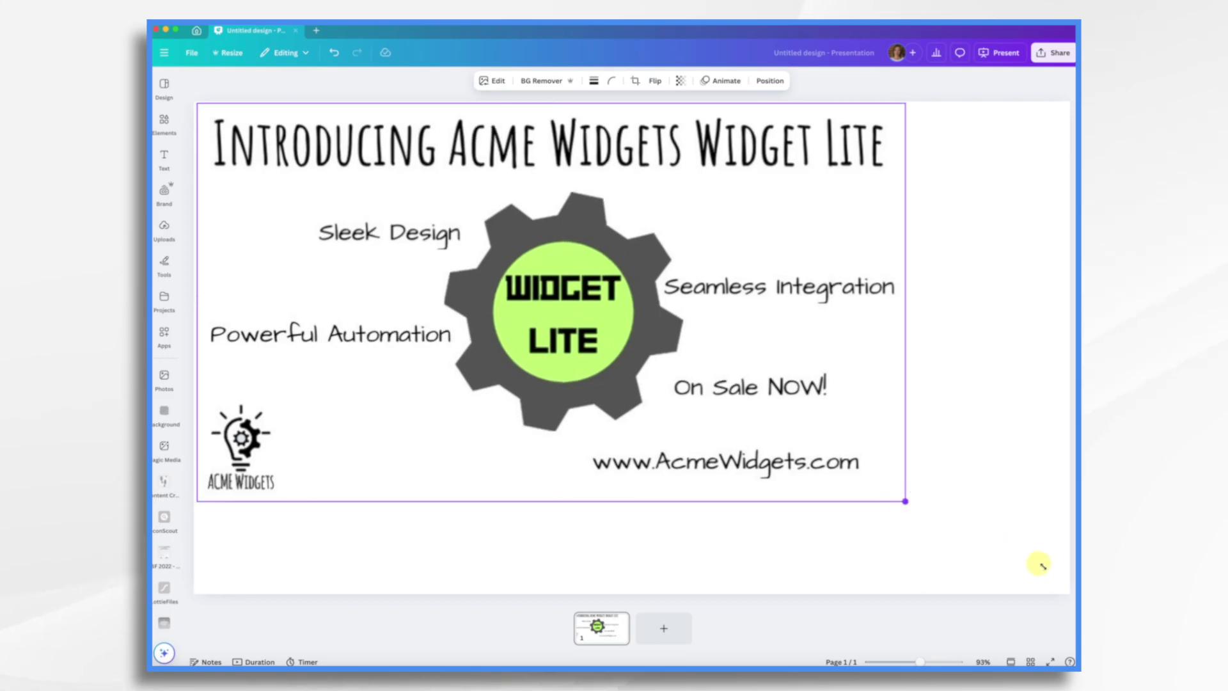
left_click_drag(902, 499, 1076, 602)
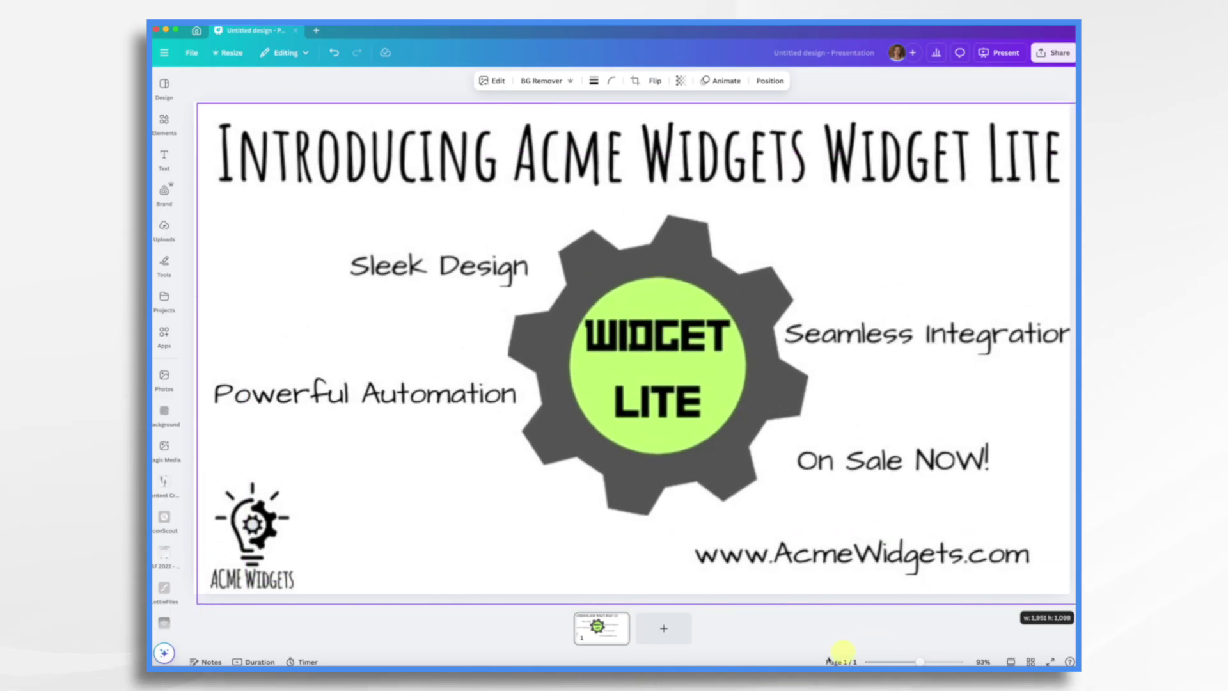
left_click_drag(829, 659, 834, 596)
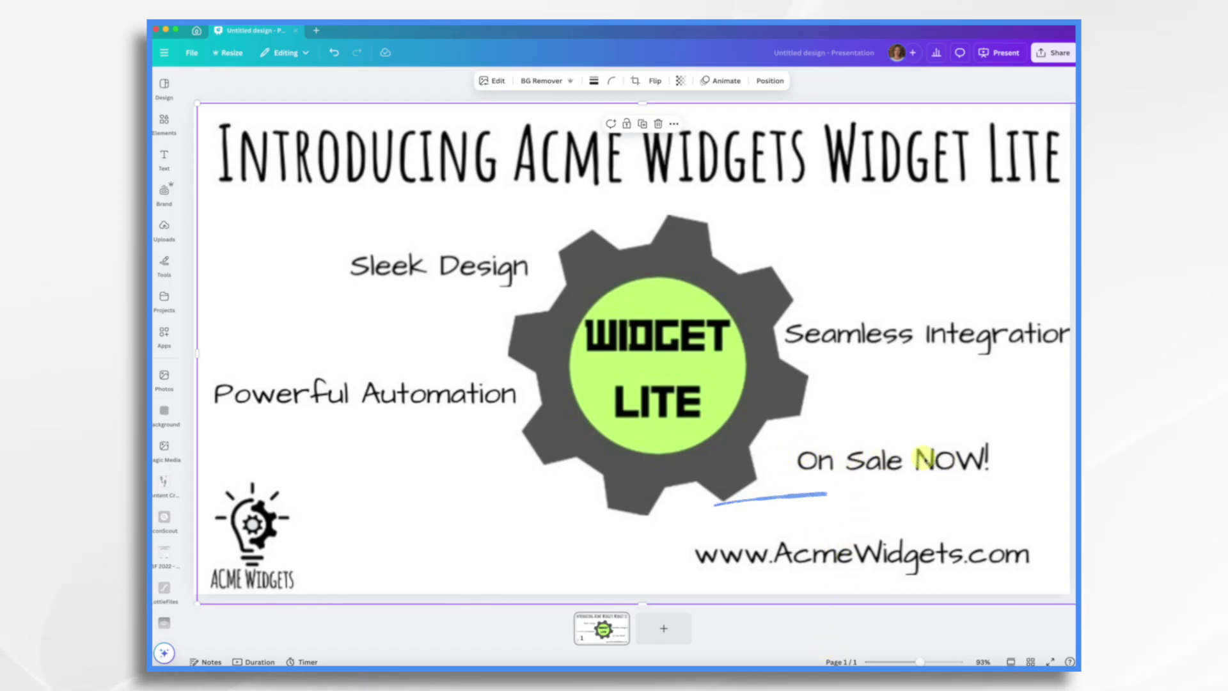
Search the elements library with the recent term "highligher" and show all matching graphics
left_click(160, 128)
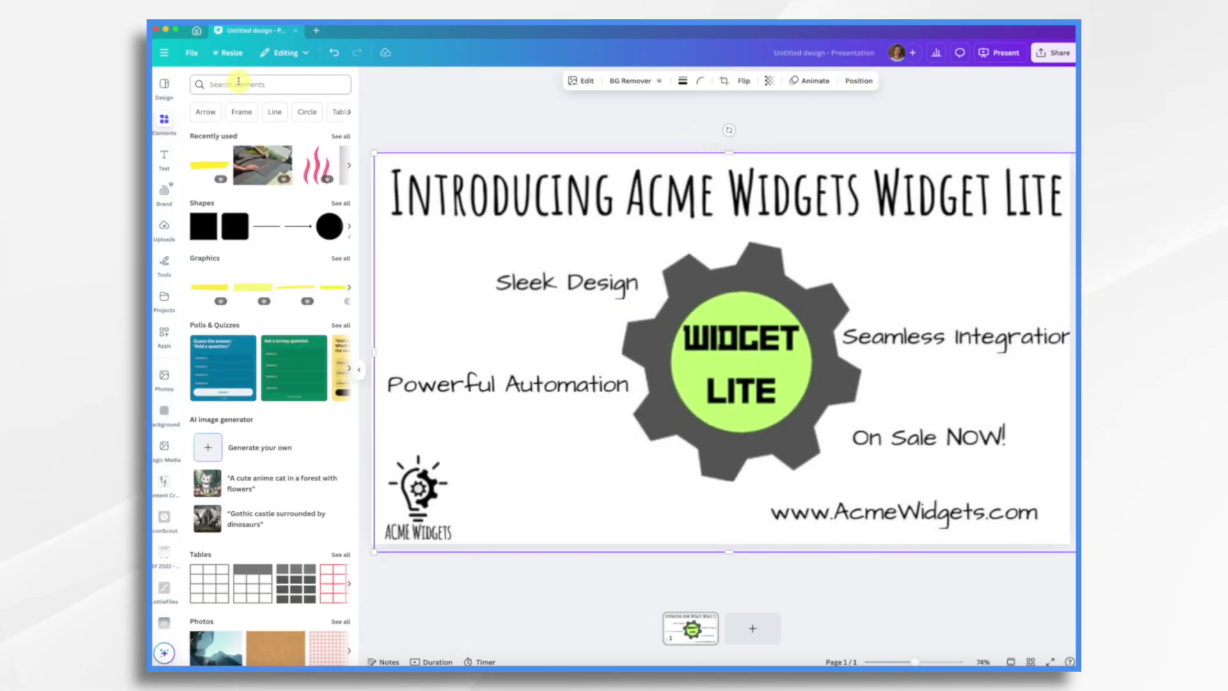
left_click(238, 83)
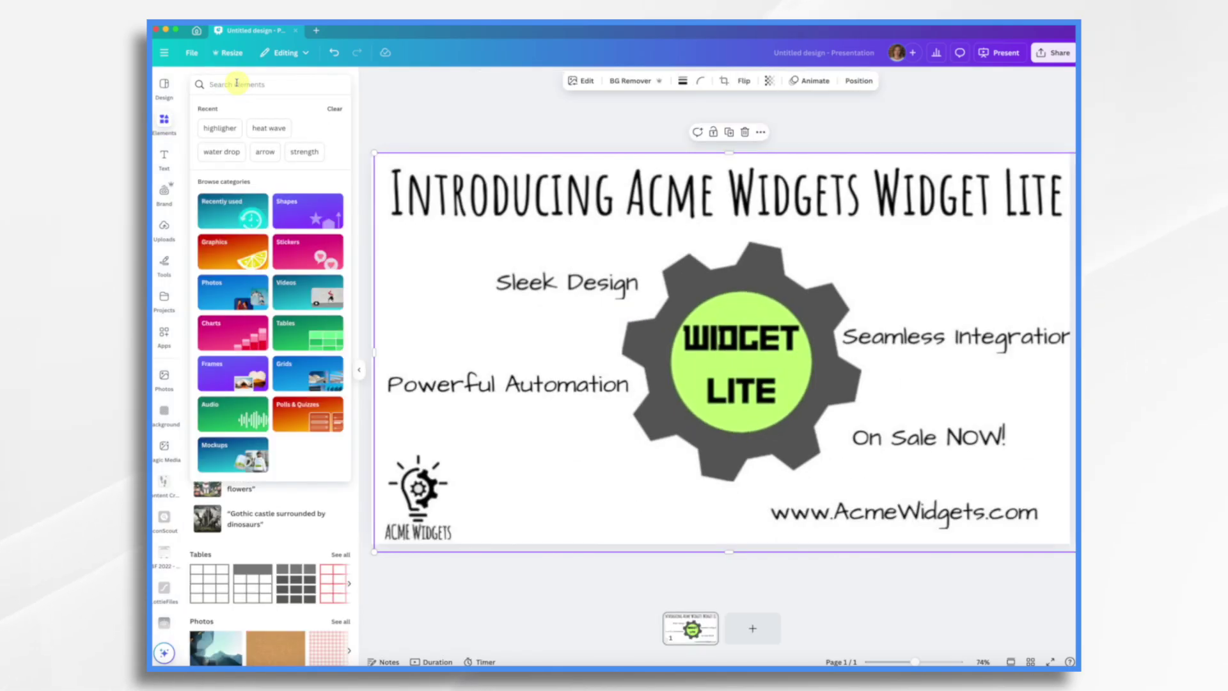
left_click(221, 128)
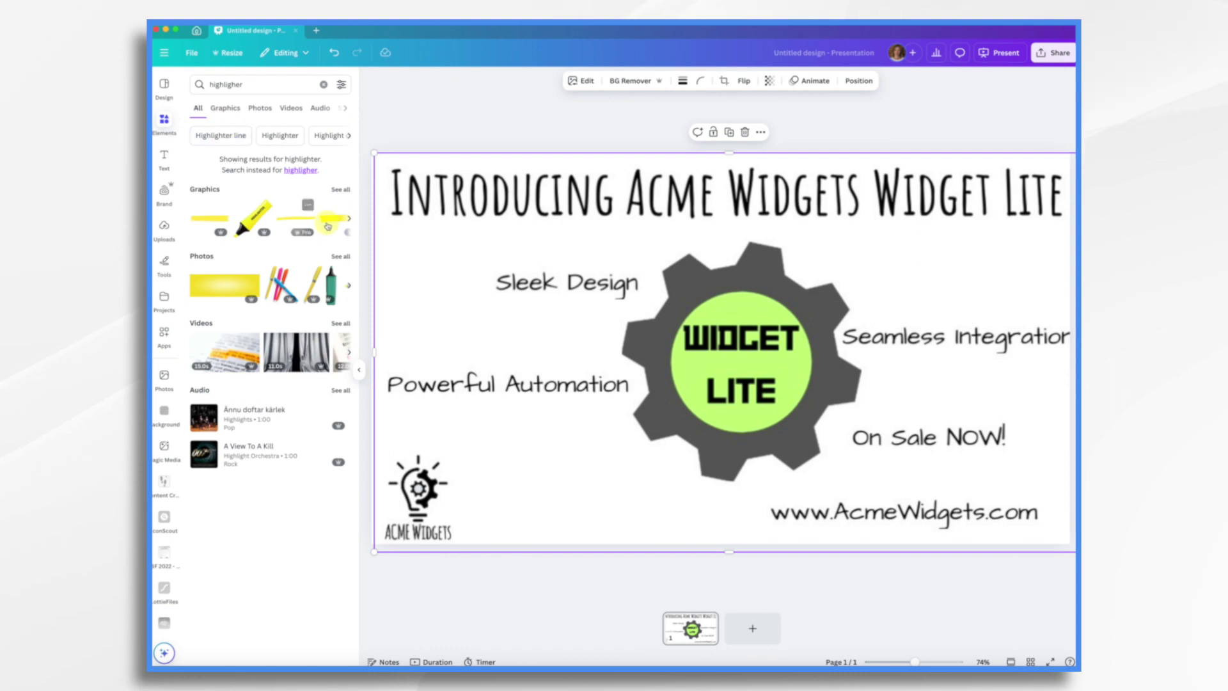
left_click(338, 190)
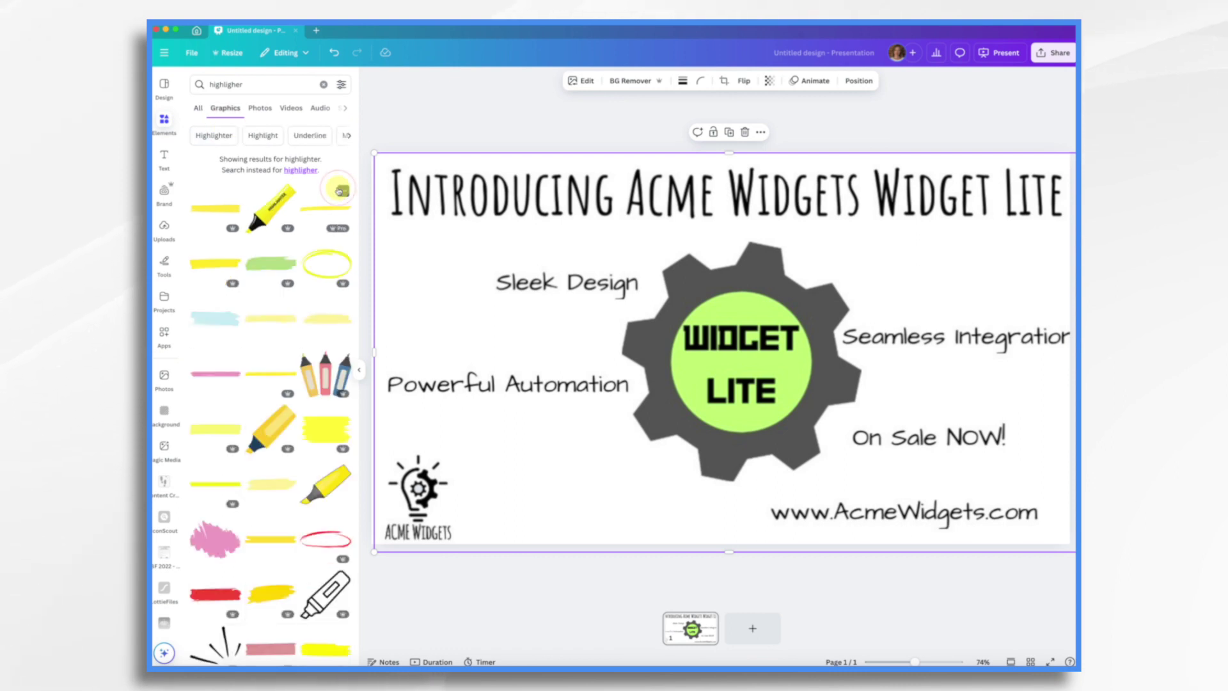
Add the bright green brush-stroke graphic to the page and resize it to cover the "On Sale NOW!" text
scroll(289, 374, "down", 5)
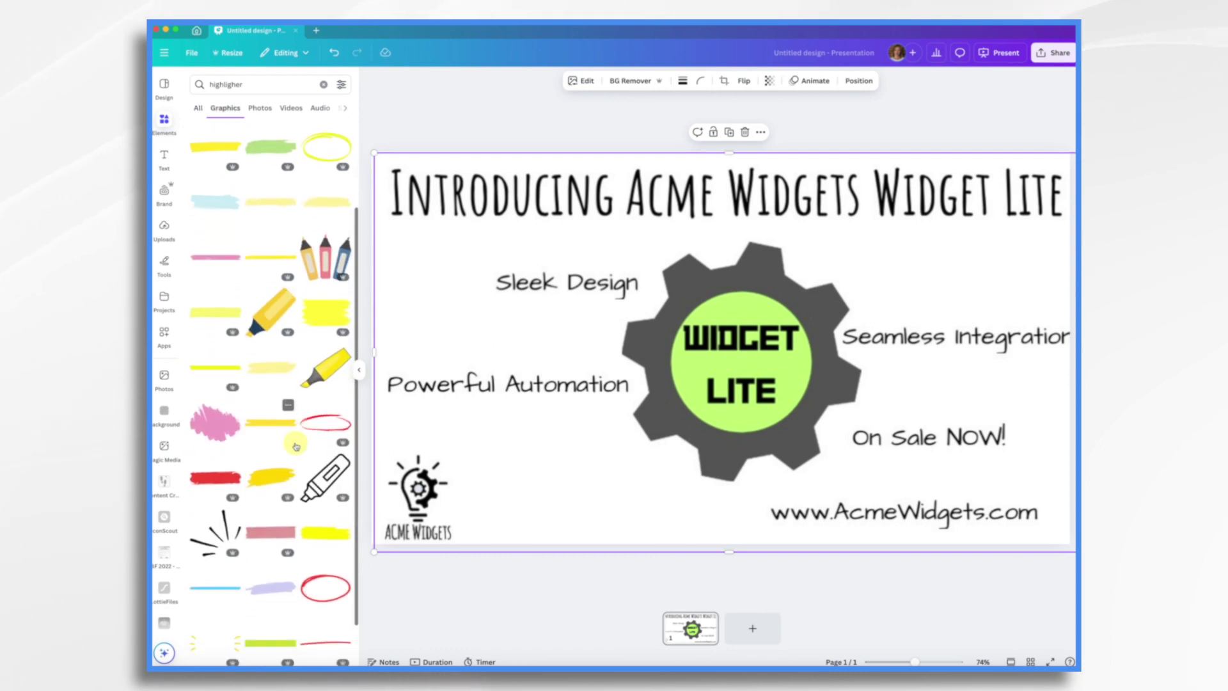
scroll(296, 445, "down", 3)
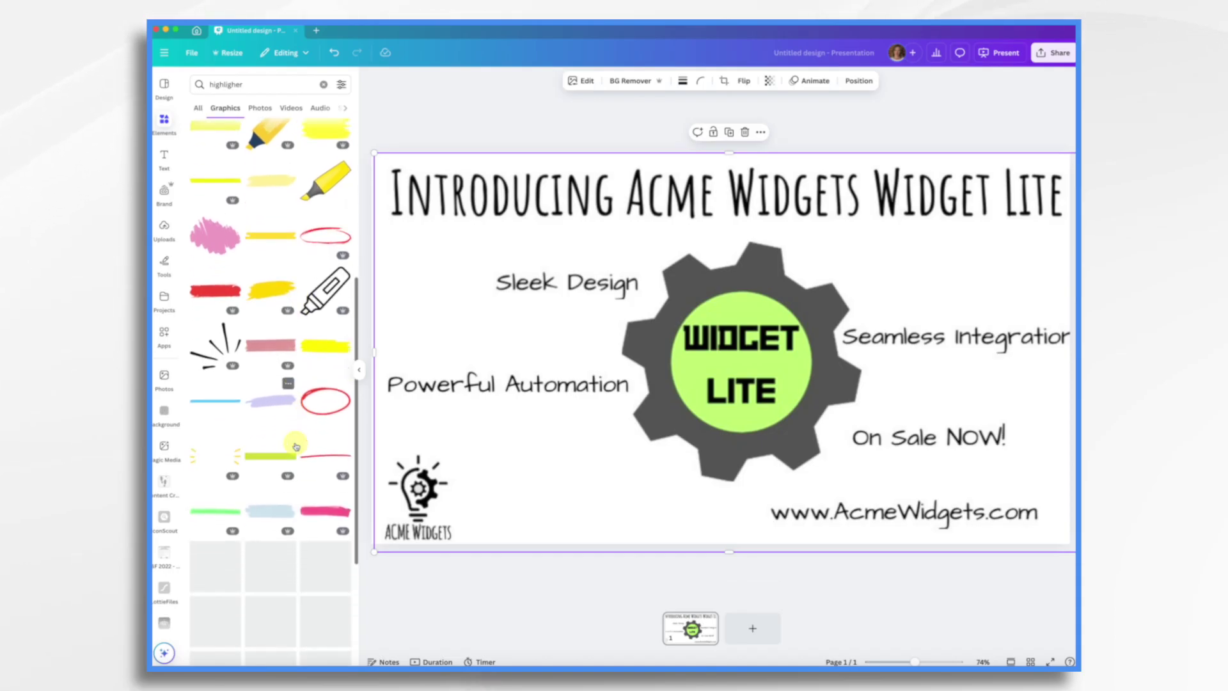
scroll(297, 446, "up", 3)
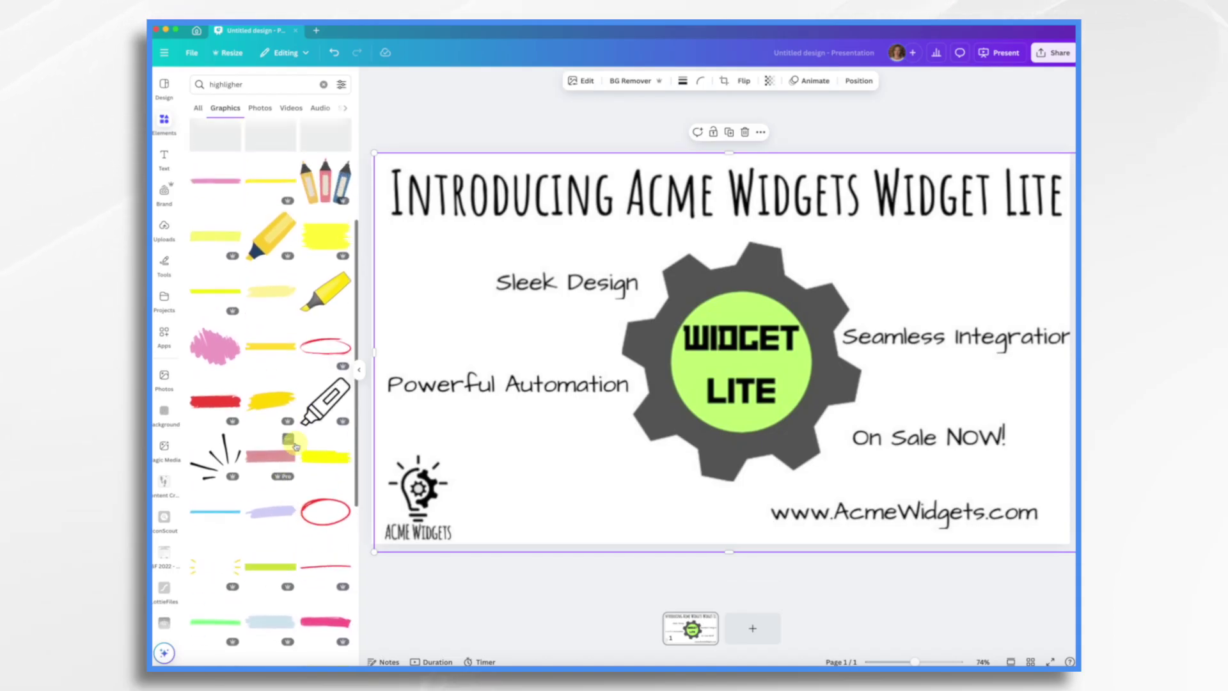
scroll(298, 465, "down", 8)
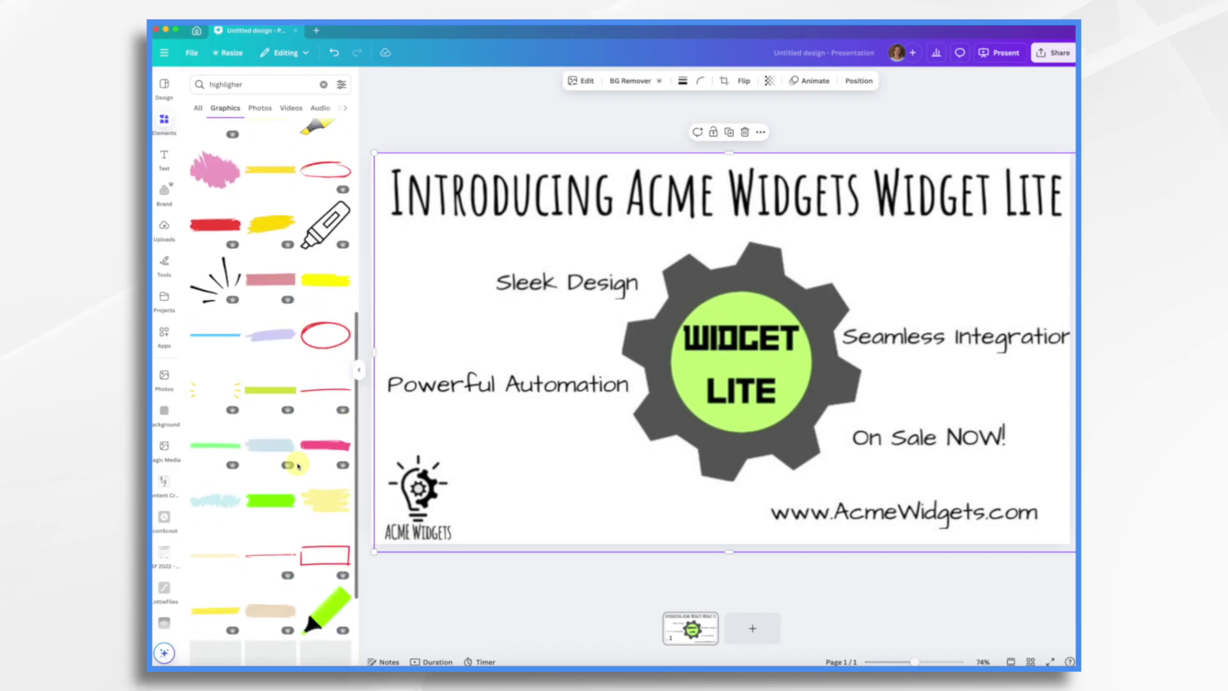
scroll(298, 466, "down", 1)
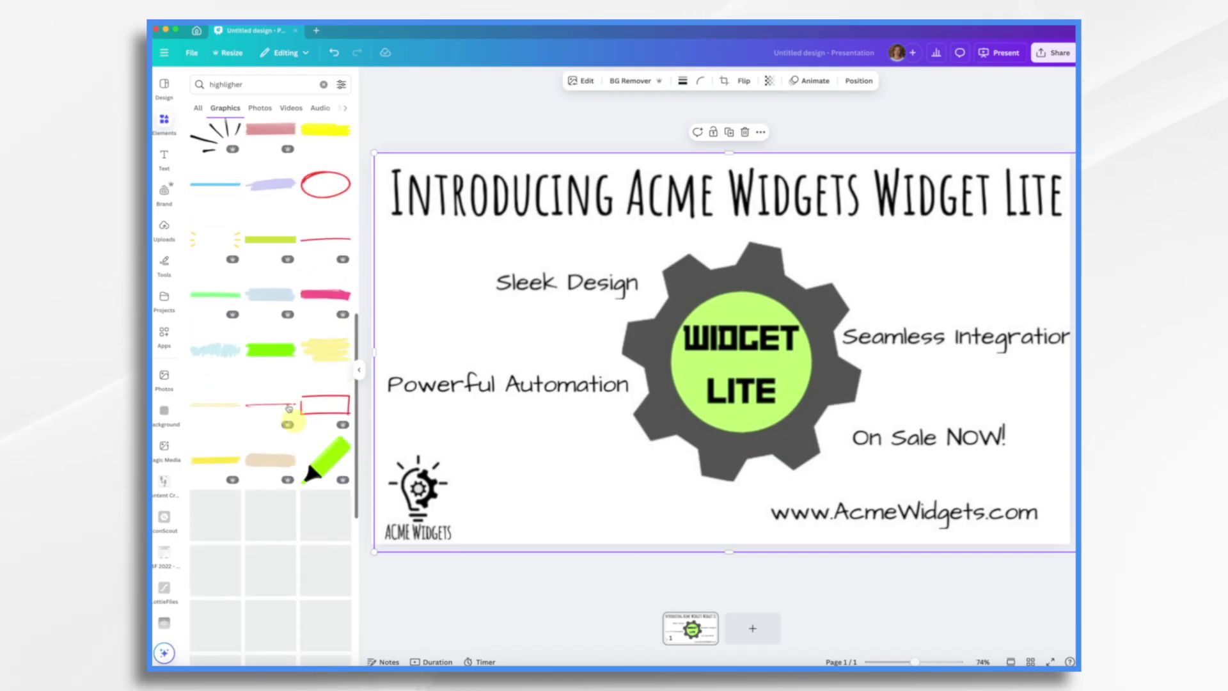
mouse_move(266, 352)
left_mouse_down()
mouse_move(883, 411)
mouse_move(883, 436)
left_mouse_up()
left_click_drag(795, 392, 904, 417)
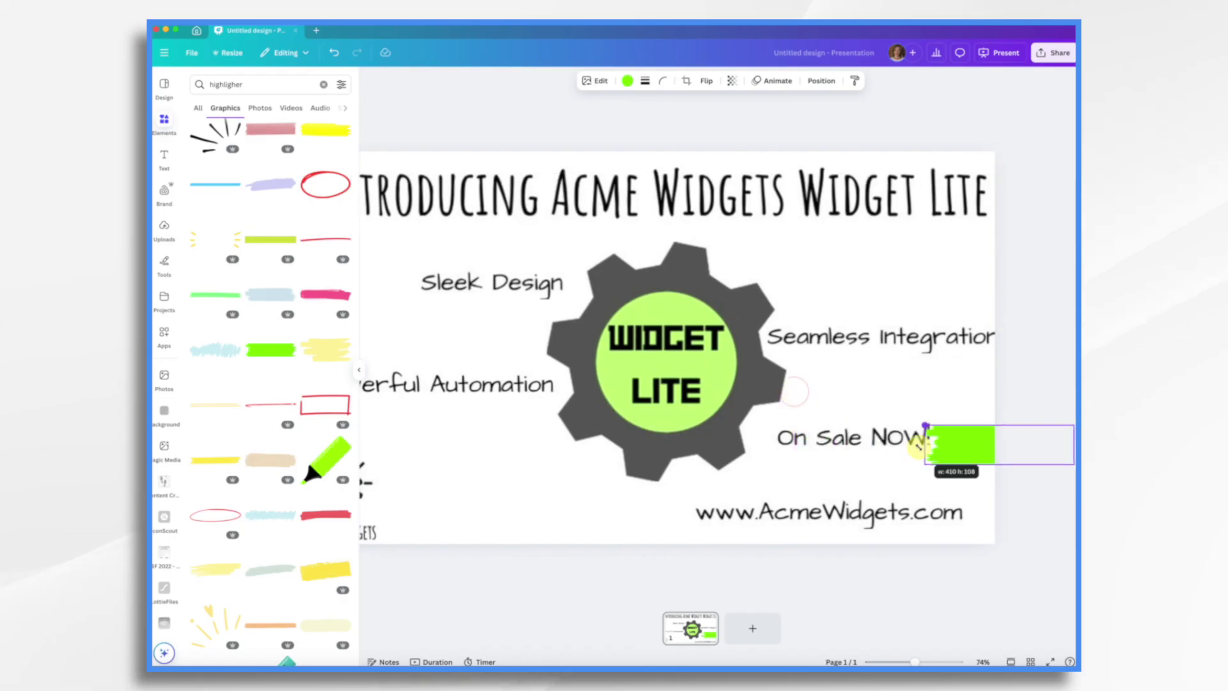
left_click_drag(959, 461, 1017, 463)
Delete the scene image and enlarge the green highlighter stroke to span nearly the full page width
left_click(704, 307)
key("Delete")
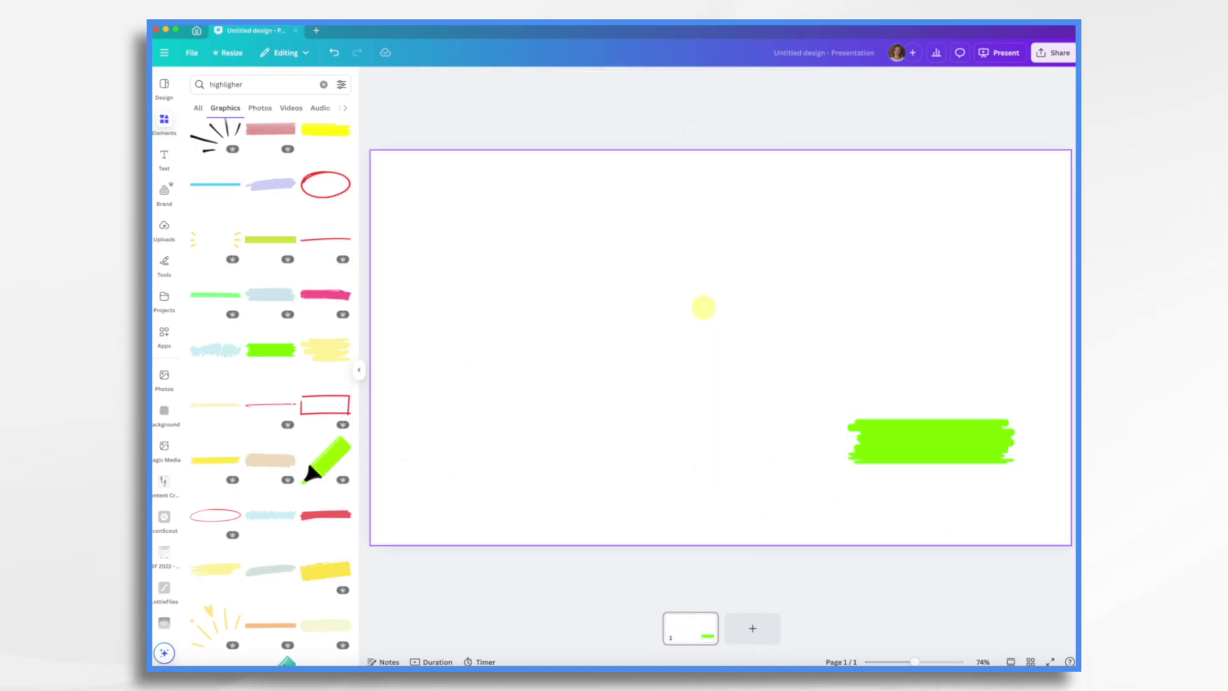
scroll(703, 307, "down", 2)
mouse_move(951, 420)
left_mouse_down()
mouse_move(699, 321)
mouse_move(617, 260)
mouse_move(1068, 456)
left_mouse_up()
mouse_move(859, 313)
left_mouse_down()
mouse_move(750, 305)
mouse_move(773, 316)
mouse_move(777, 339)
left_mouse_up()
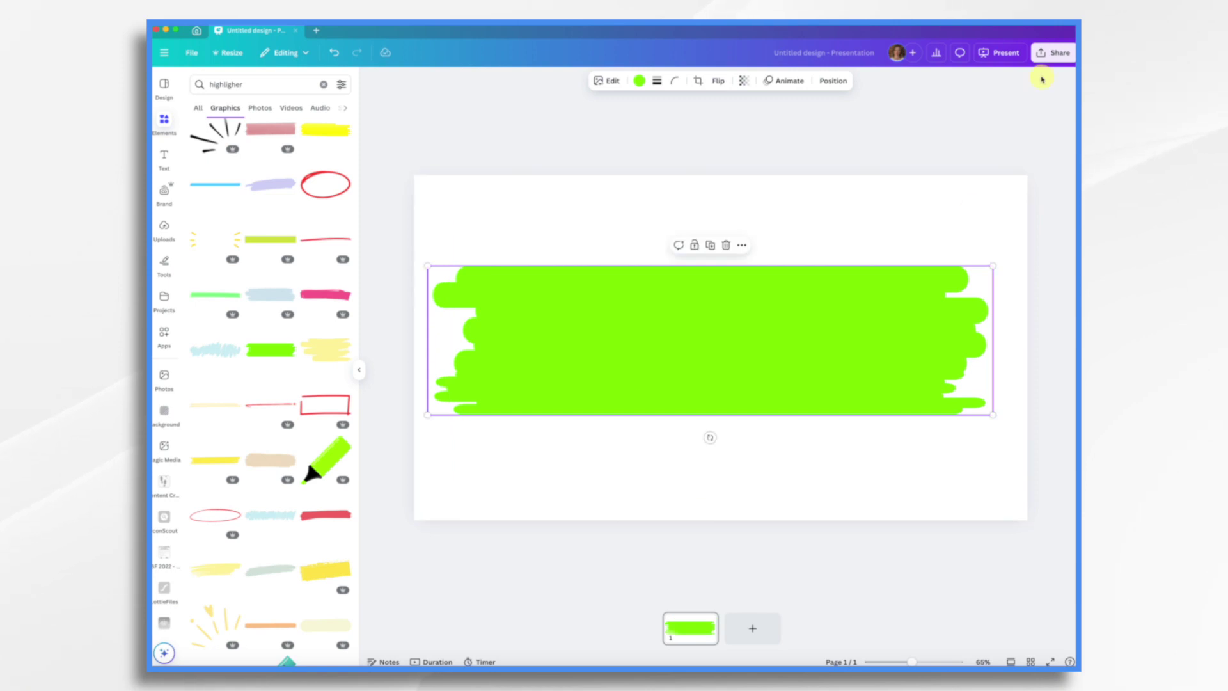
Download the design as an SVG file named "green highlighter.svg" into the Downloads folder
left_click(1057, 54)
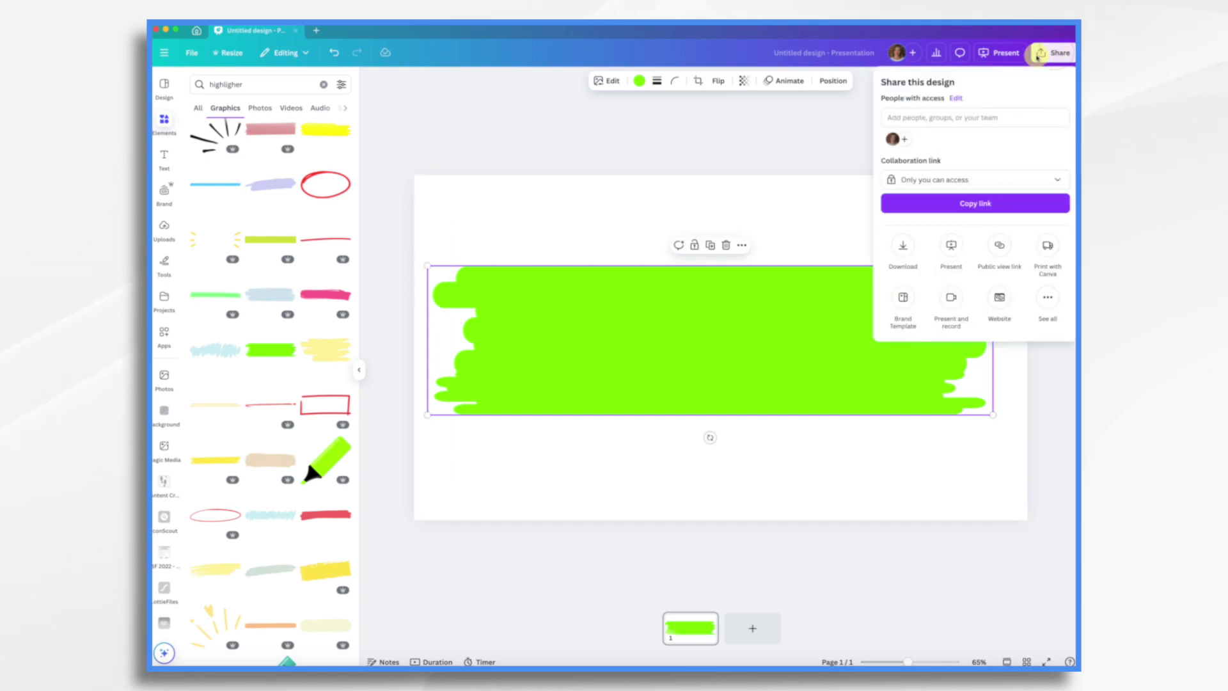
left_click(904, 248)
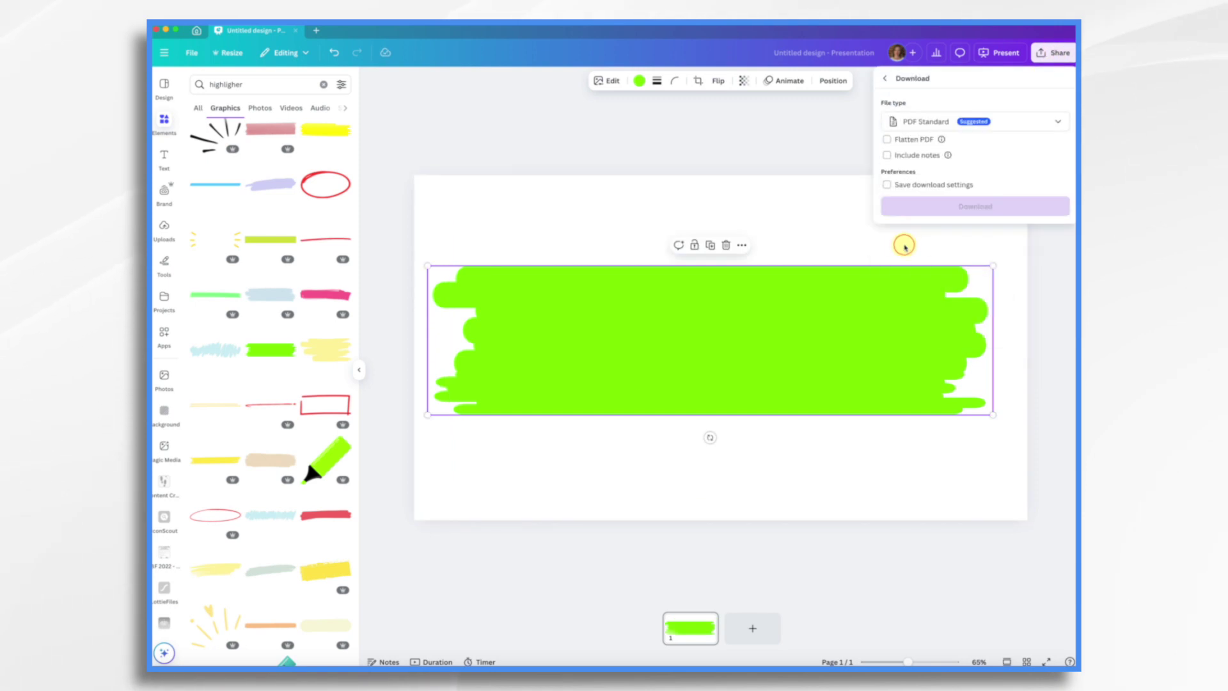
left_click(908, 122)
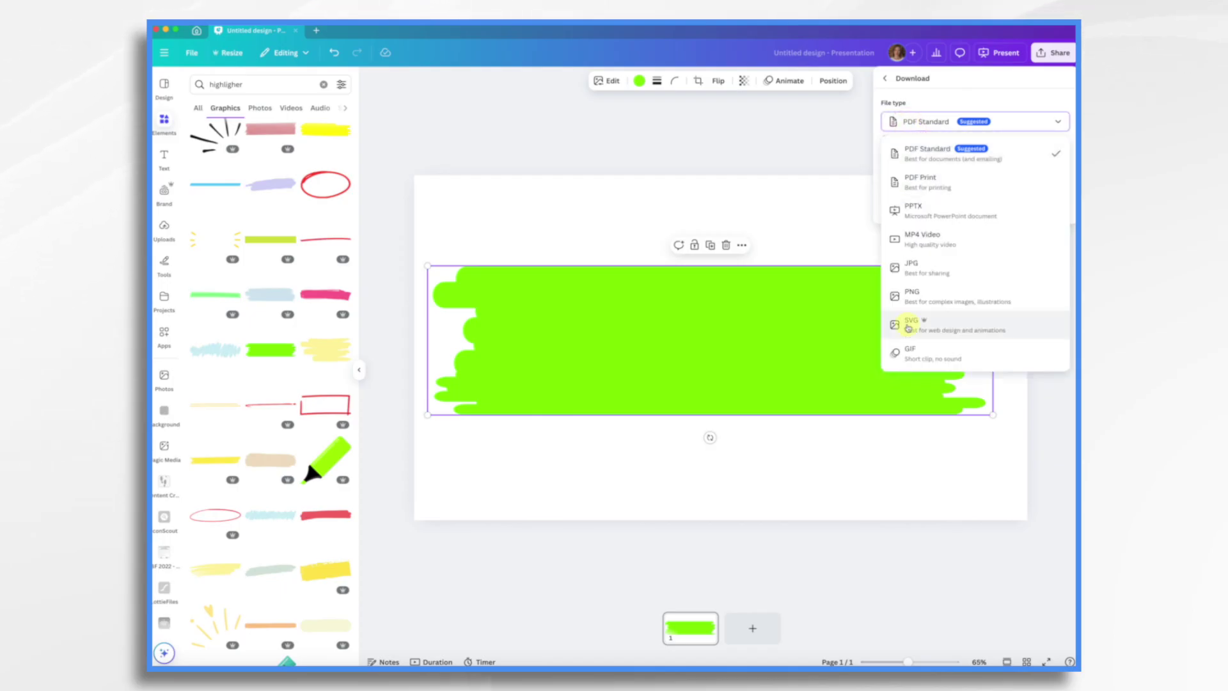
left_click(904, 323)
left_click(918, 193)
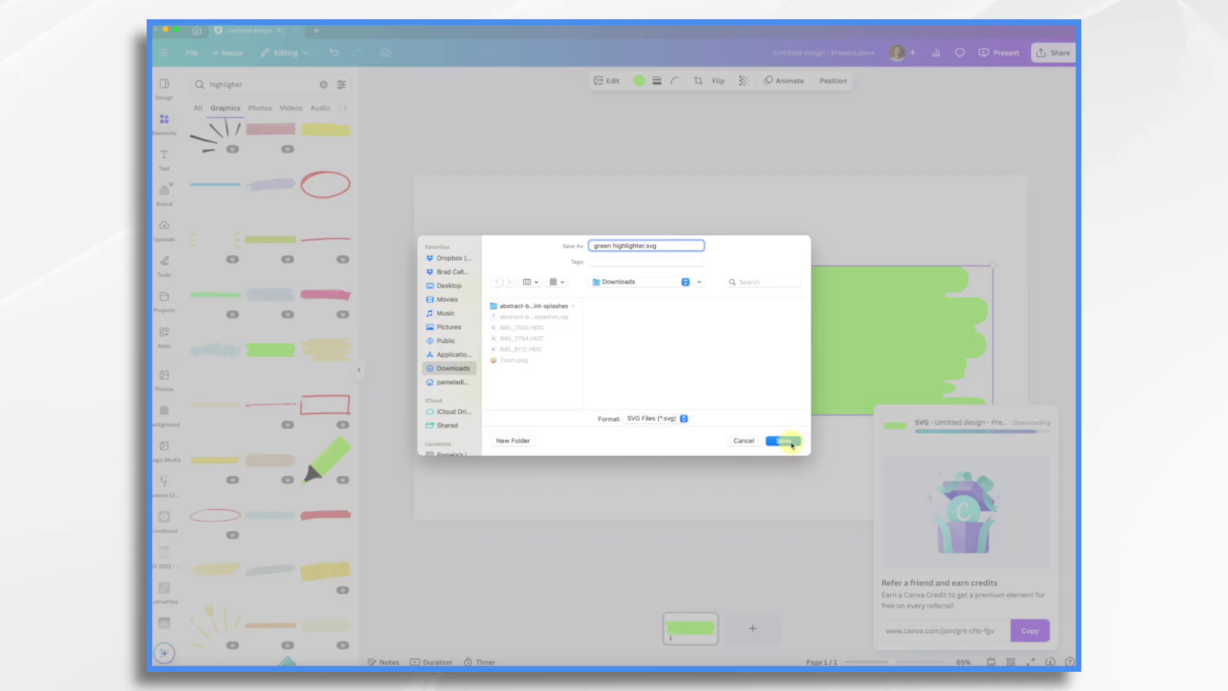
left_click(786, 440)
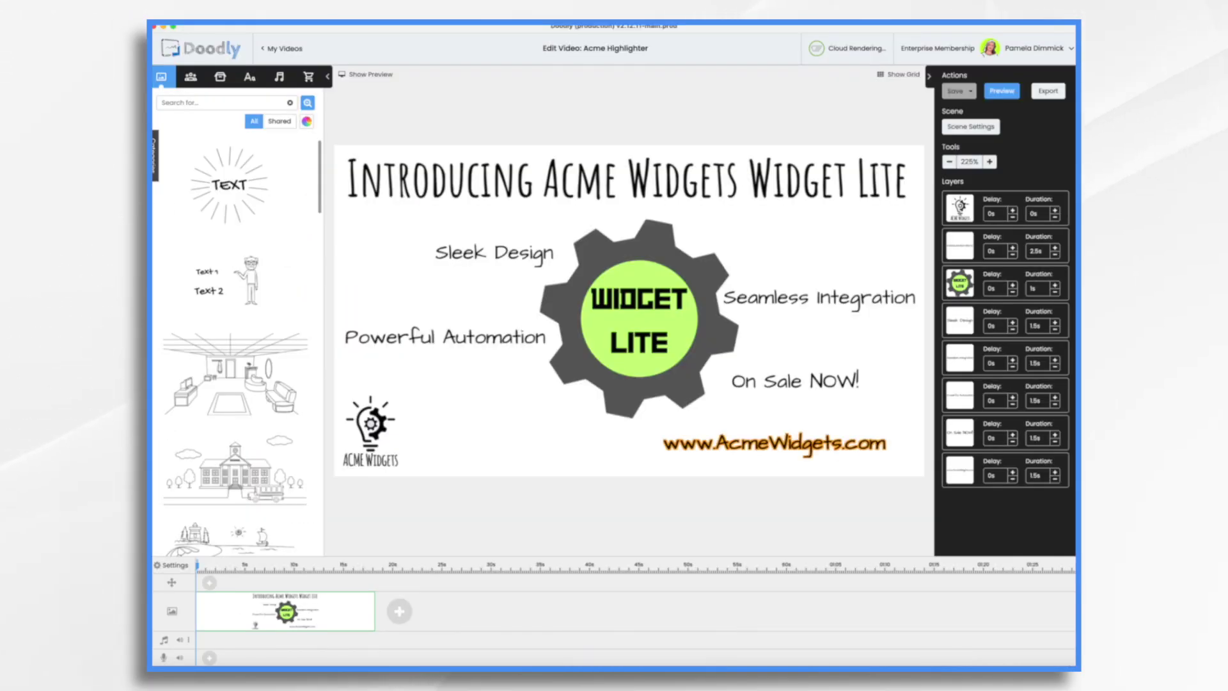
Switch back to Doodly and upload the green highlighter SVG as a new prop
left_click(222, 79)
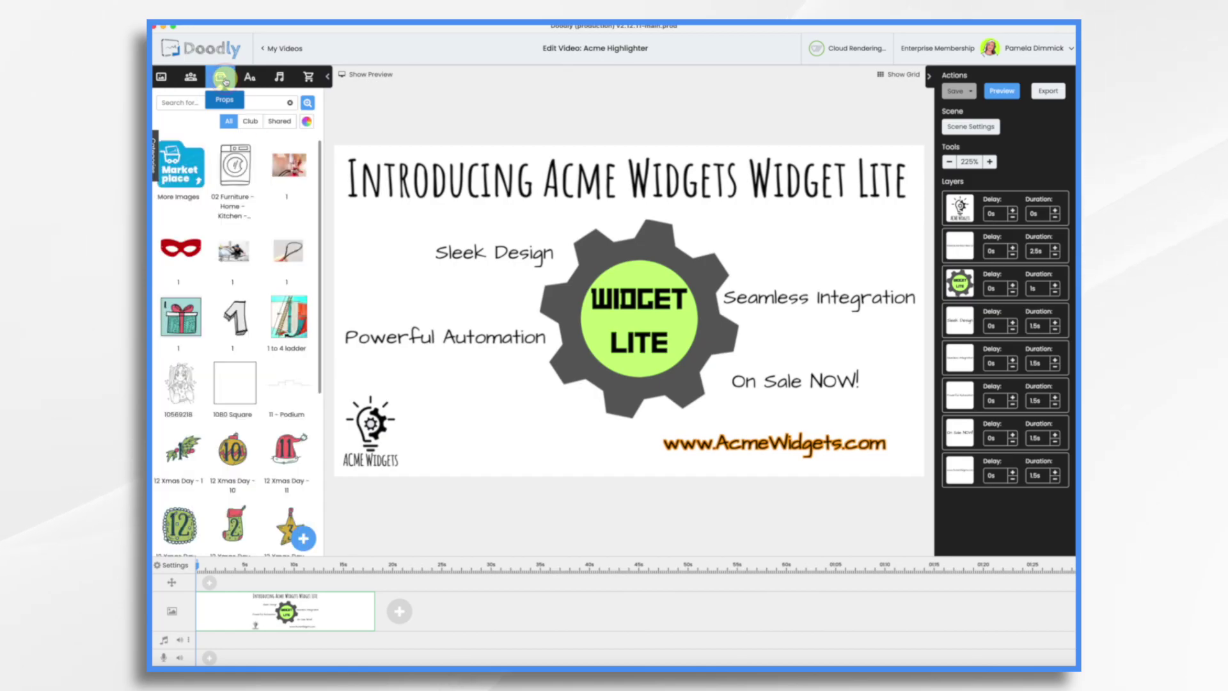
left_click(307, 538)
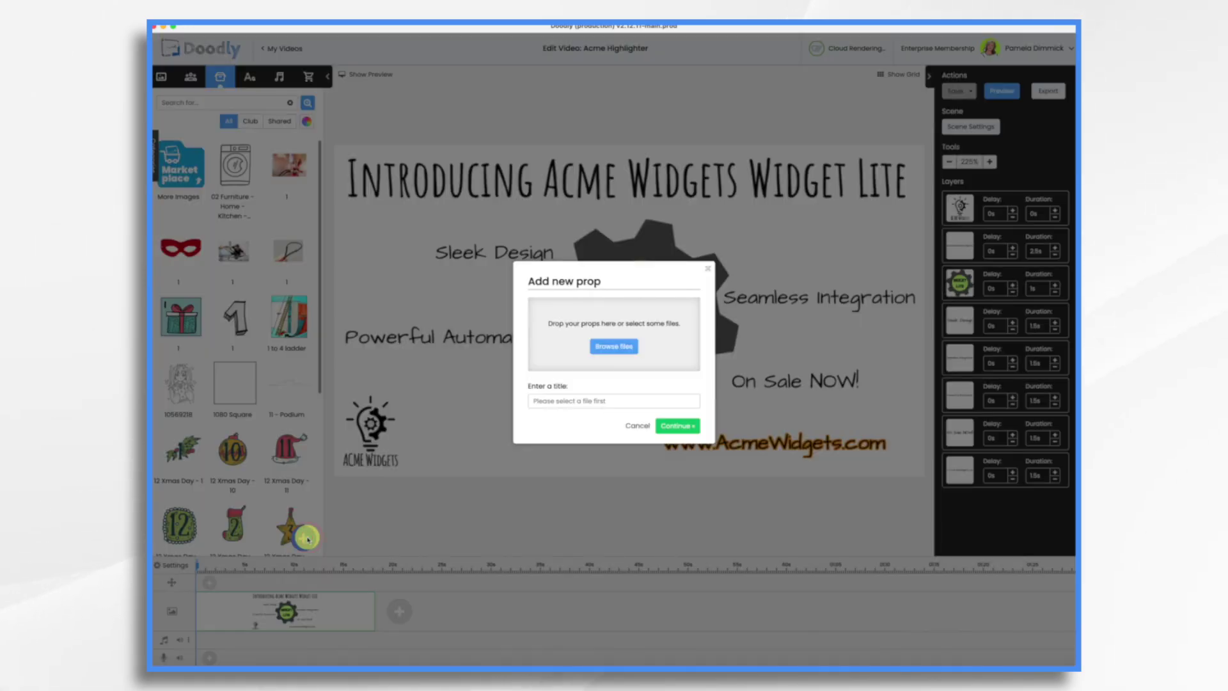
mouse_move(931, 208)
left_mouse_down()
mouse_move(563, 382)
mouse_move(593, 351)
left_mouse_up()
left_click_drag(721, 352, 689, 401)
left_click(687, 442)
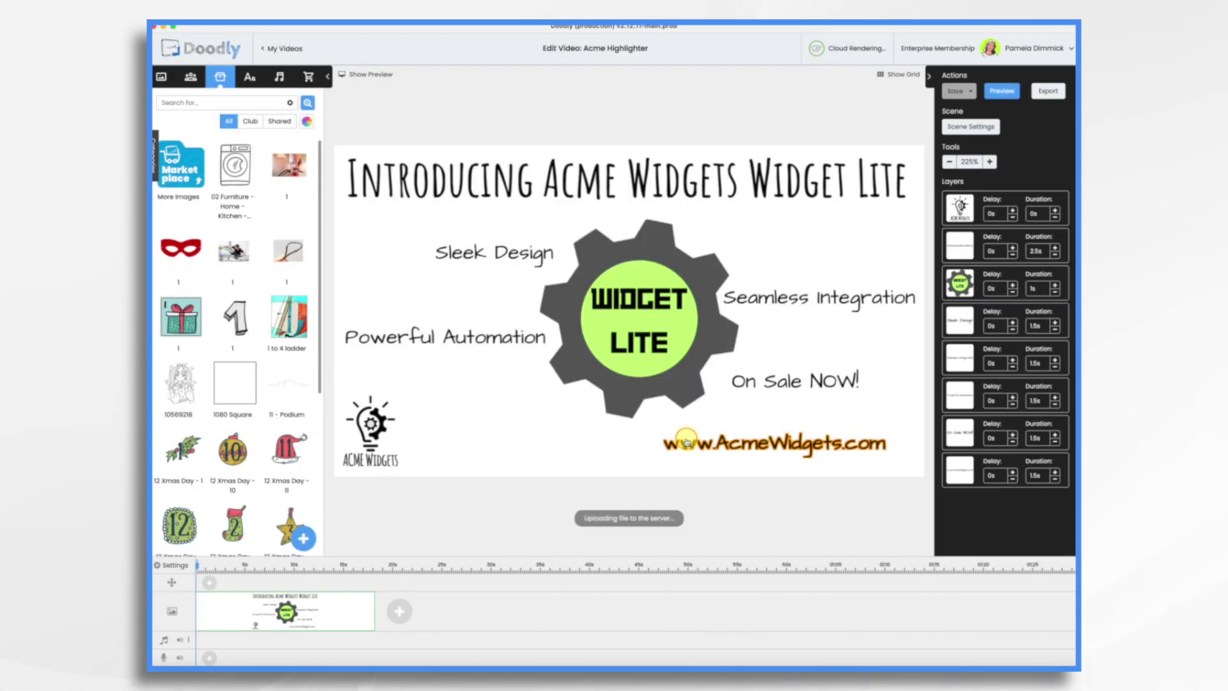
Place the green highlighter prop over "On Sale NOW!", save, and move its layer just before that text's layer
mouse_move(350, 406)
left_mouse_down()
mouse_move(593, 503)
mouse_move(825, 365)
mouse_move(796, 377)
left_mouse_up()
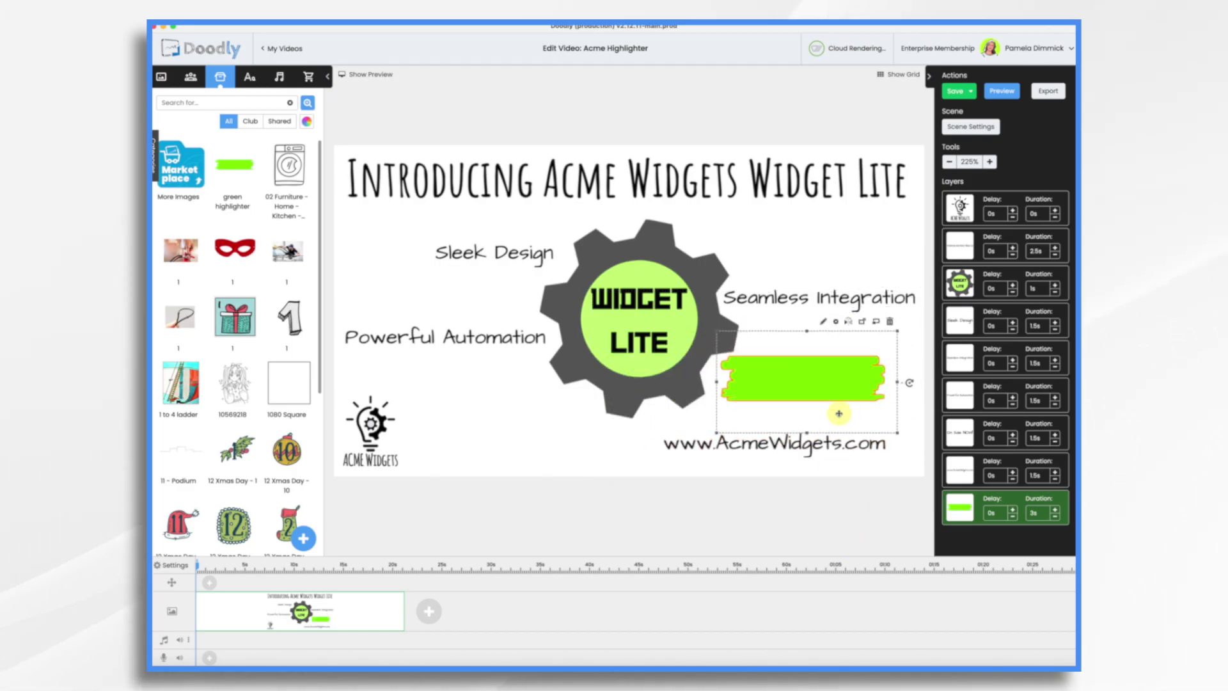
key("super+s")
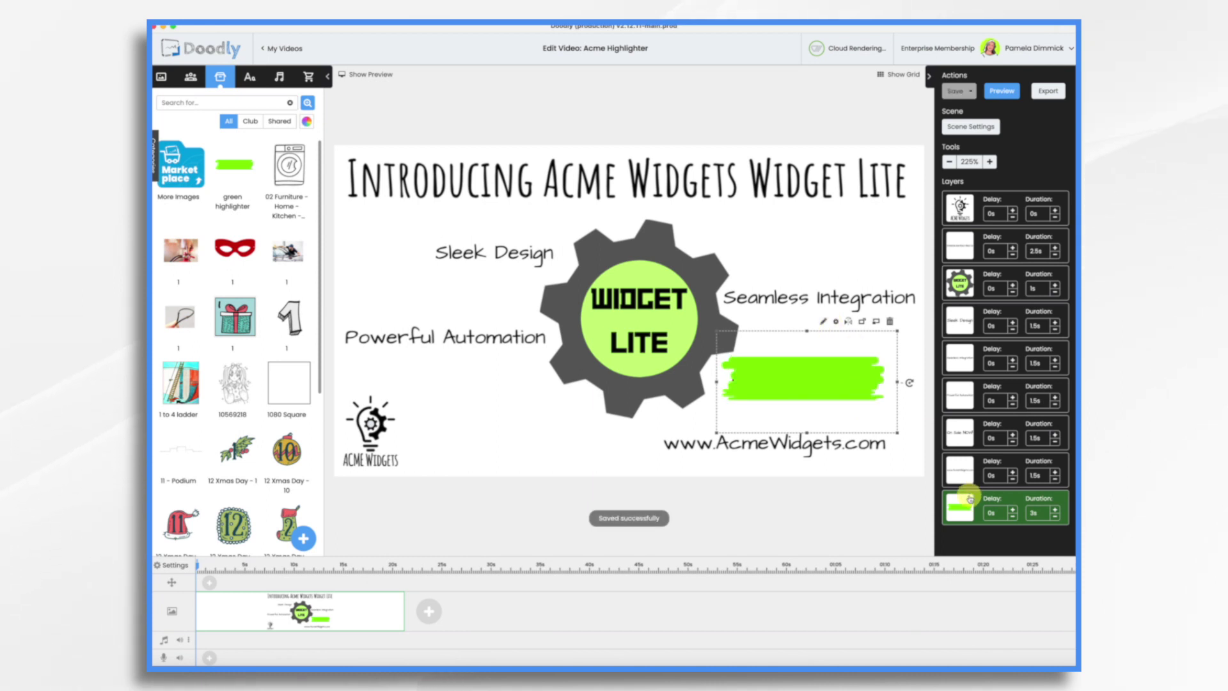
left_click_drag(959, 507, 965, 430)
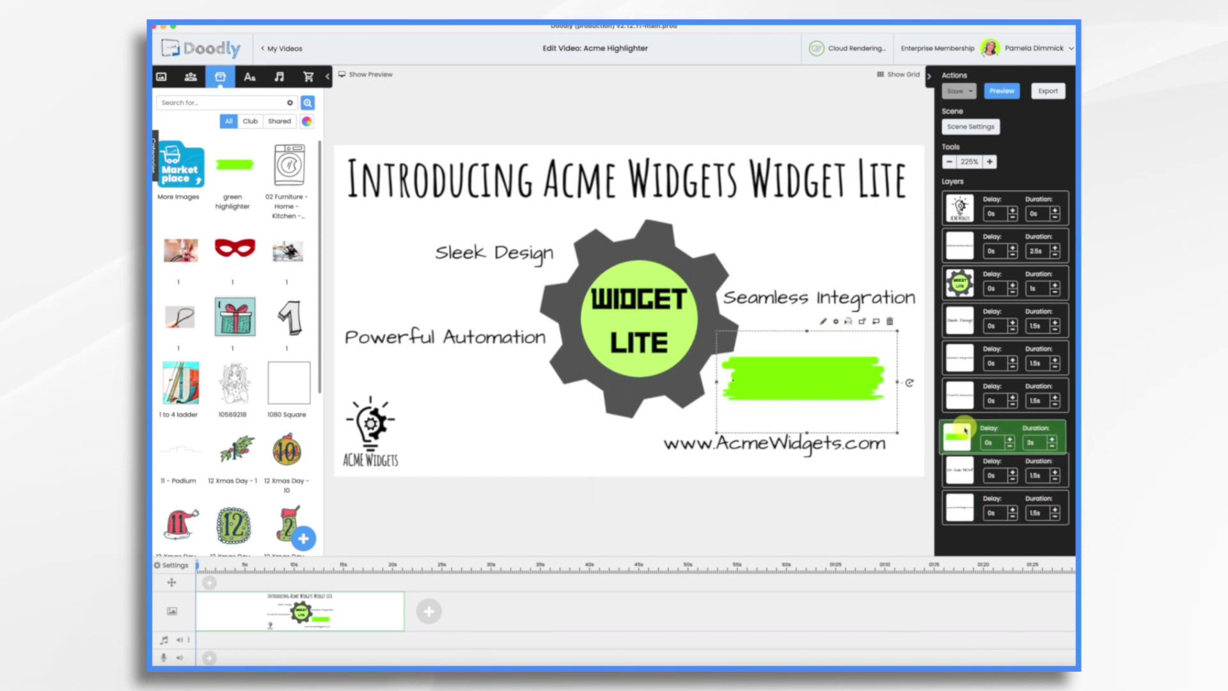
Change the green highlighter's reveal mode to Fade, keeping the edit, and set its layer duration to 0.5s
left_click(824, 322)
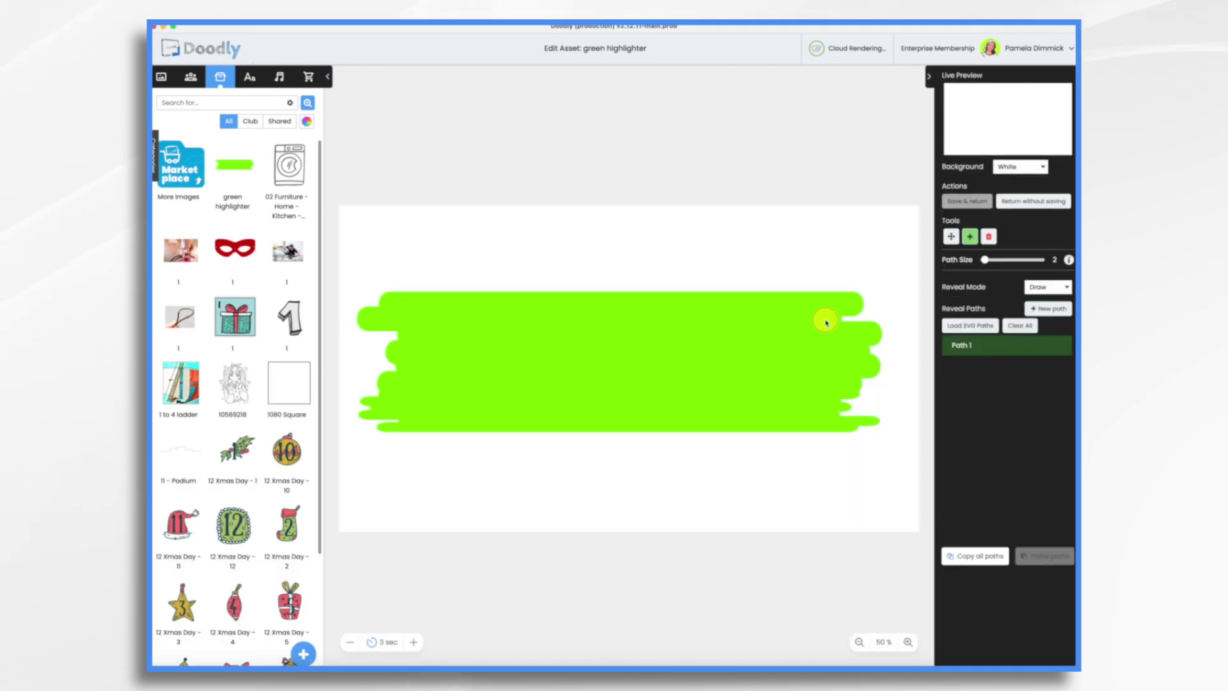
left_click(1048, 287)
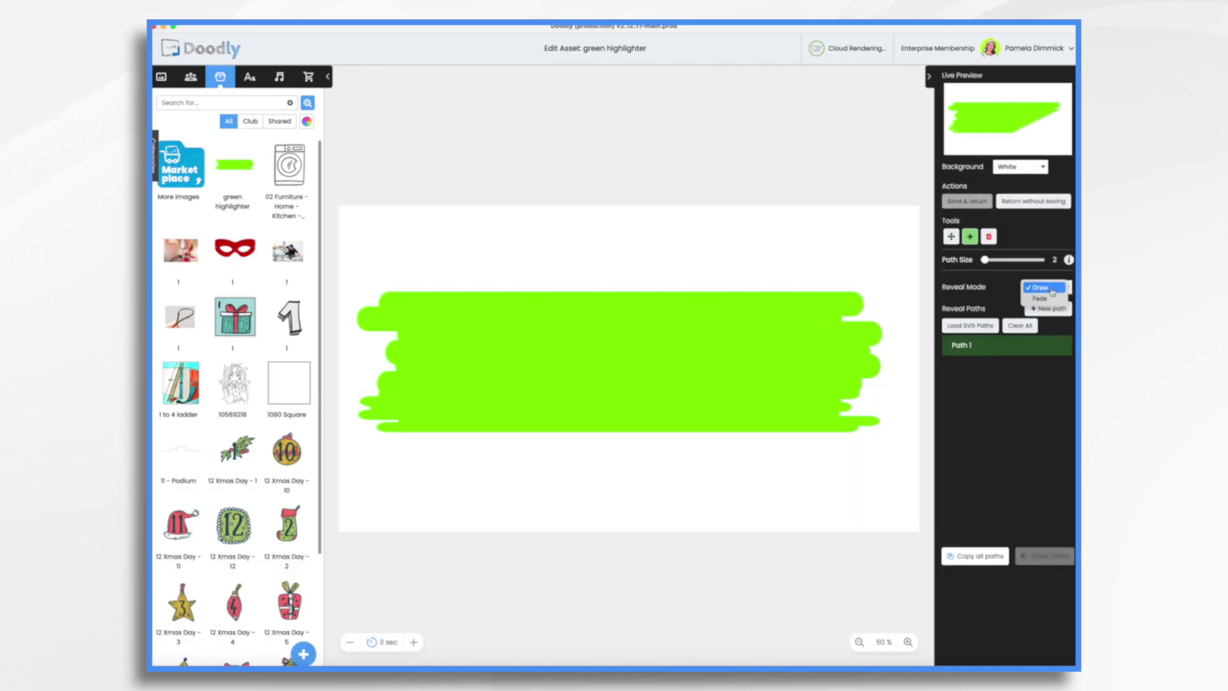
left_click(1039, 298)
left_click(986, 203)
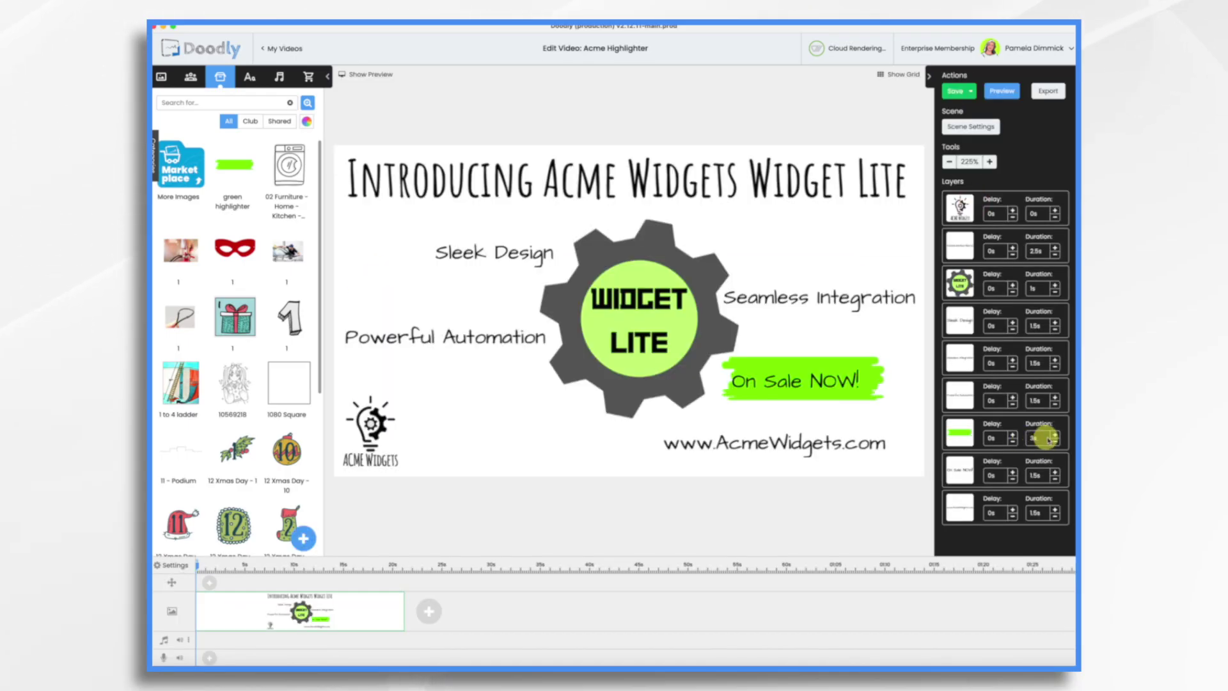
left_click(1044, 440)
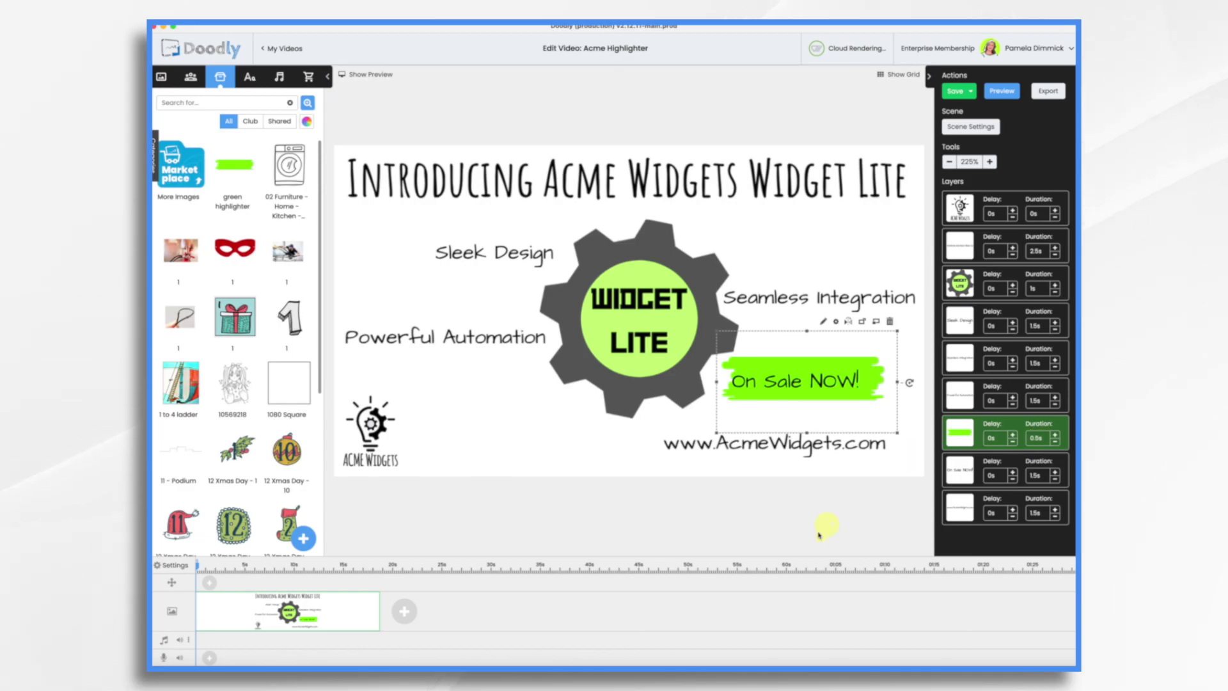
Preview the scene to check how the green highlighter fades in behind "On Sale NOW!", and close the preview
right_click(345, 619)
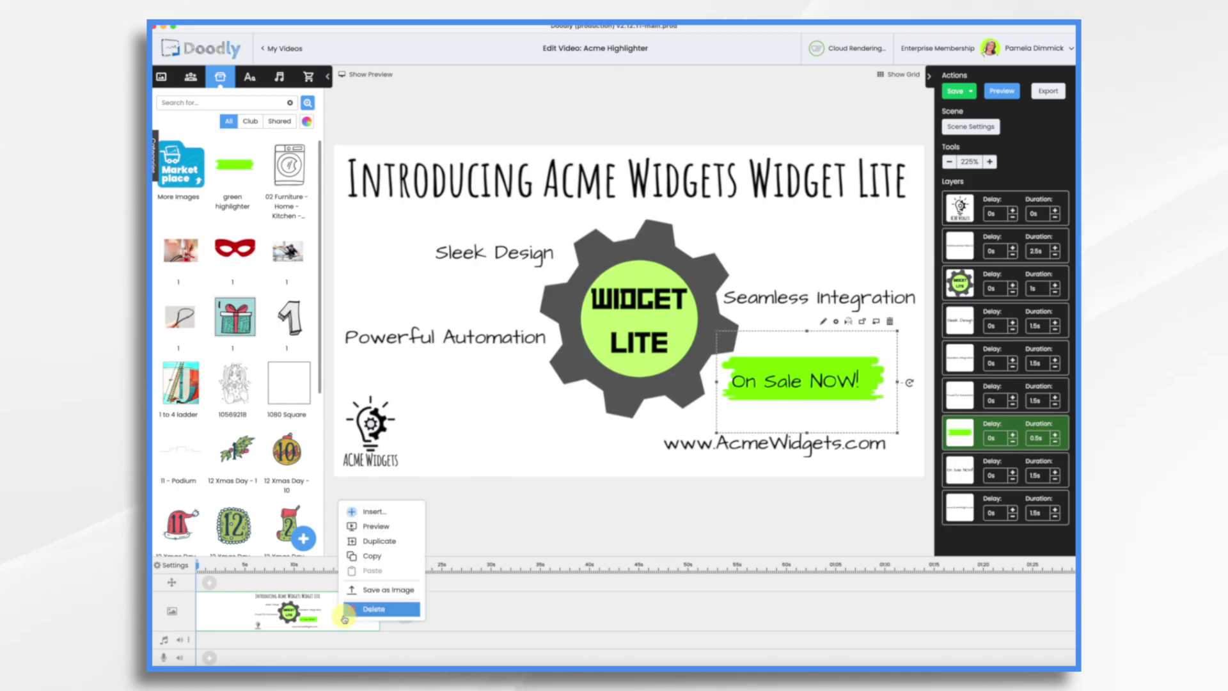
left_click(365, 526)
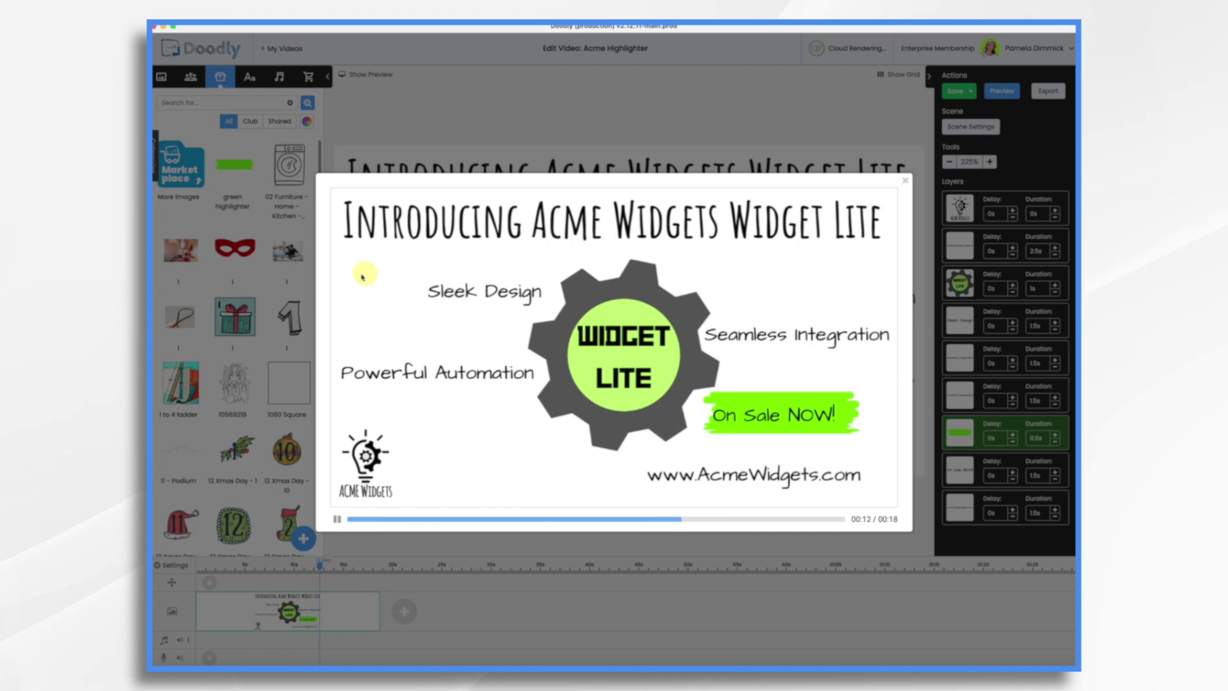
left_click(906, 181)
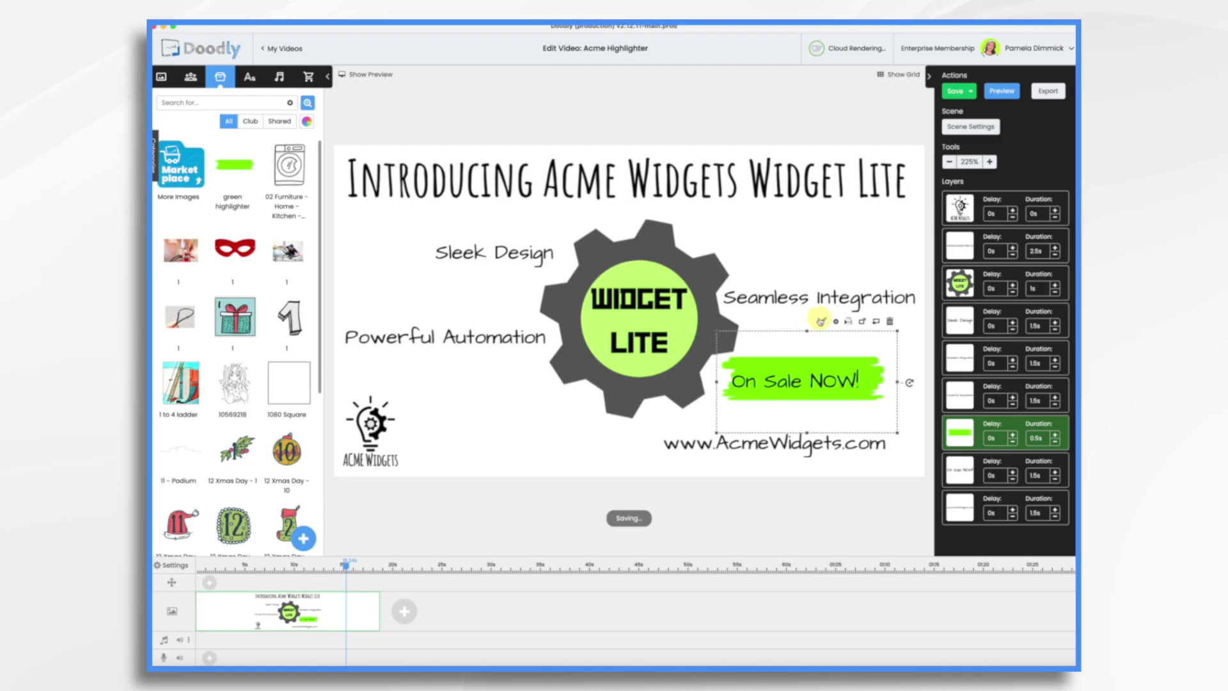
Open the green highlighter asset for editing and set its reveal mode to Draw
left_click(824, 322)
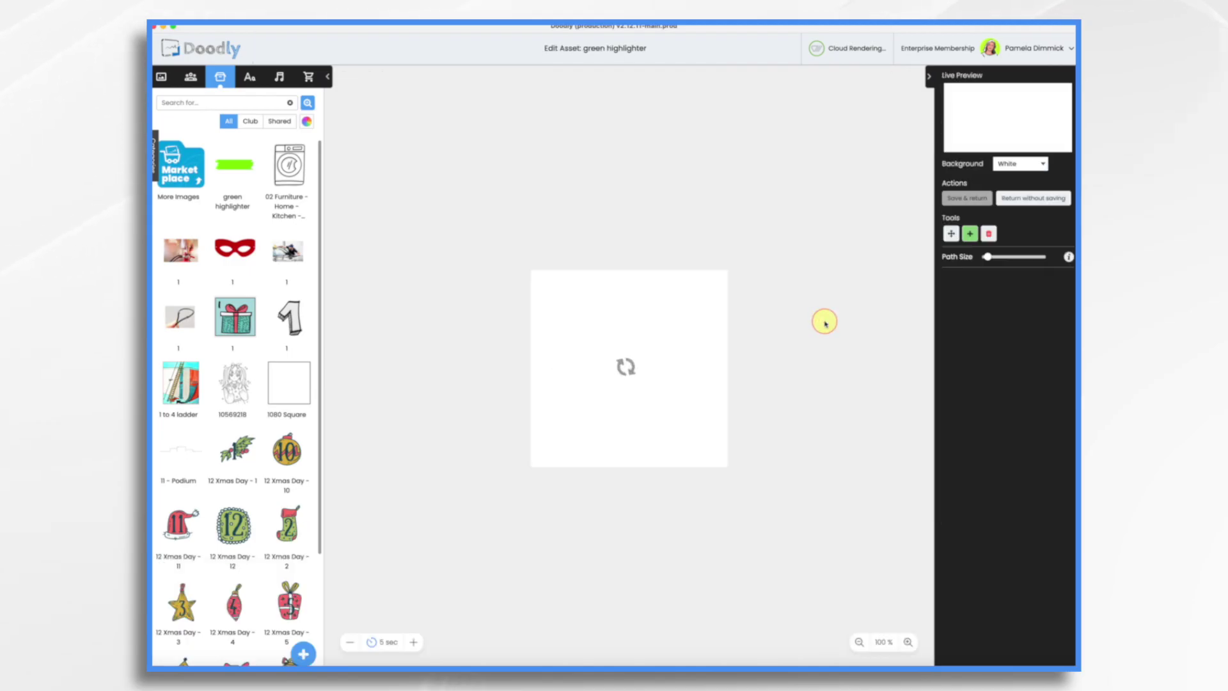
left_click(1041, 293)
left_click(1037, 279)
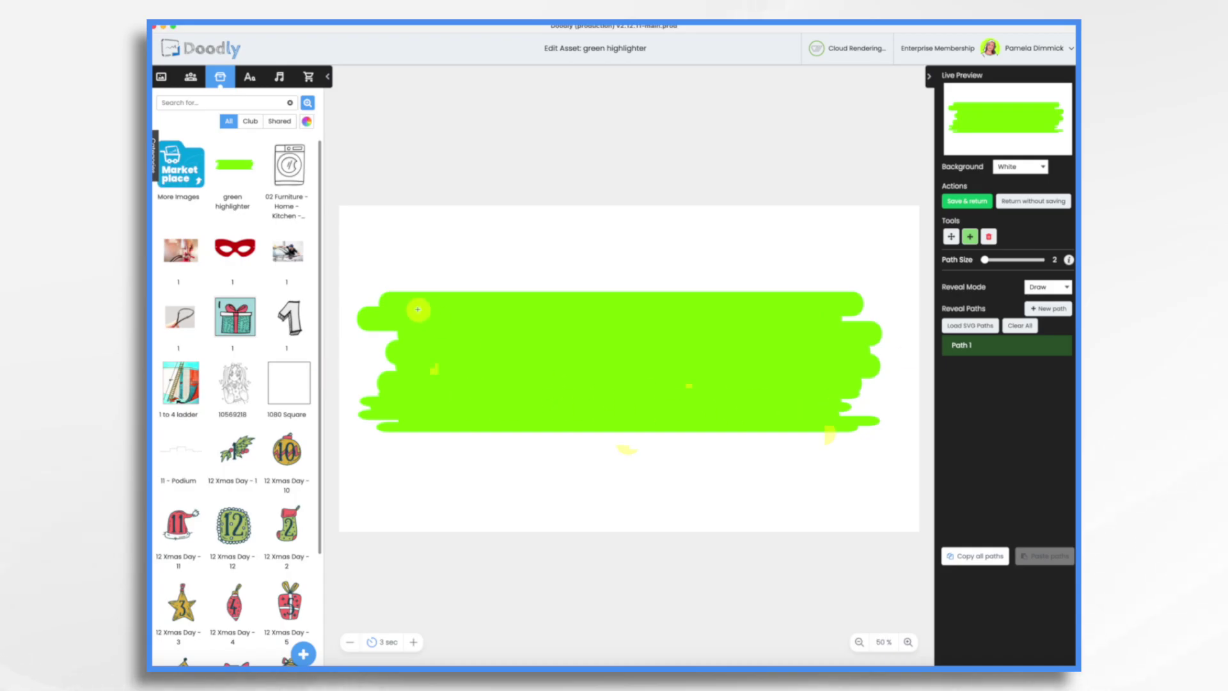
Lay a reveal path from the highlighter's upper edge down across the whole shape with path size 108, and save the asset
left_click(465, 298)
left_click(611, 298)
left_click(804, 299)
left_click(868, 300)
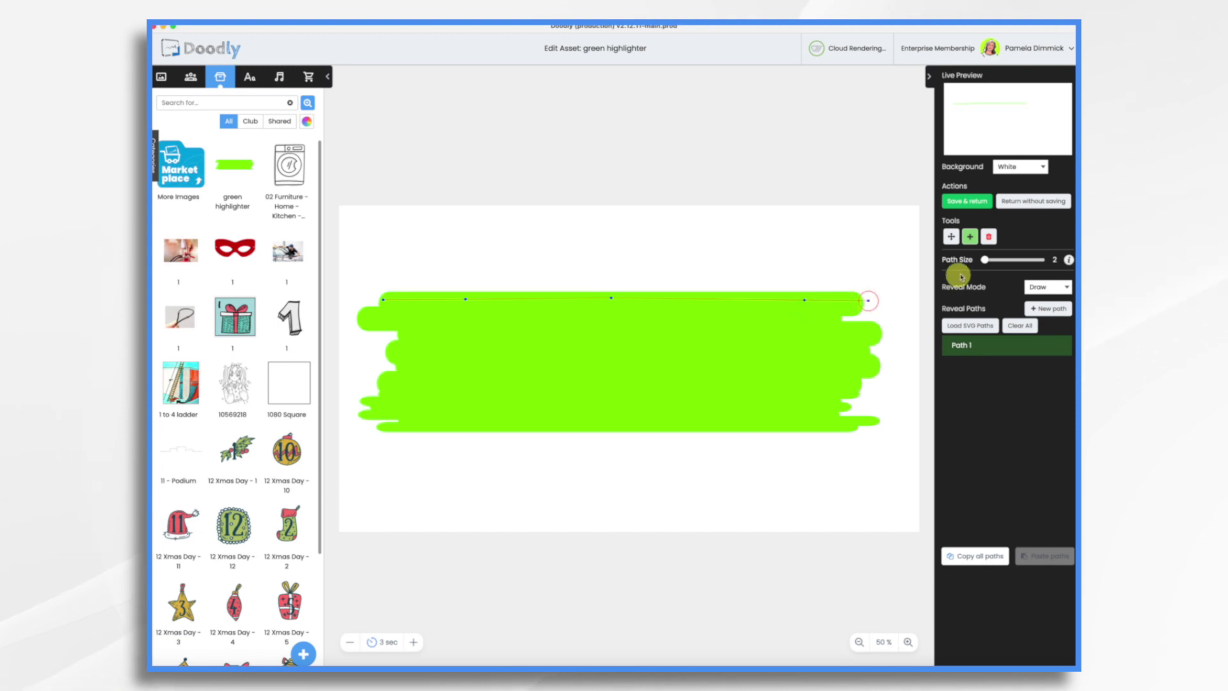
left_click_drag(986, 261, 995, 262)
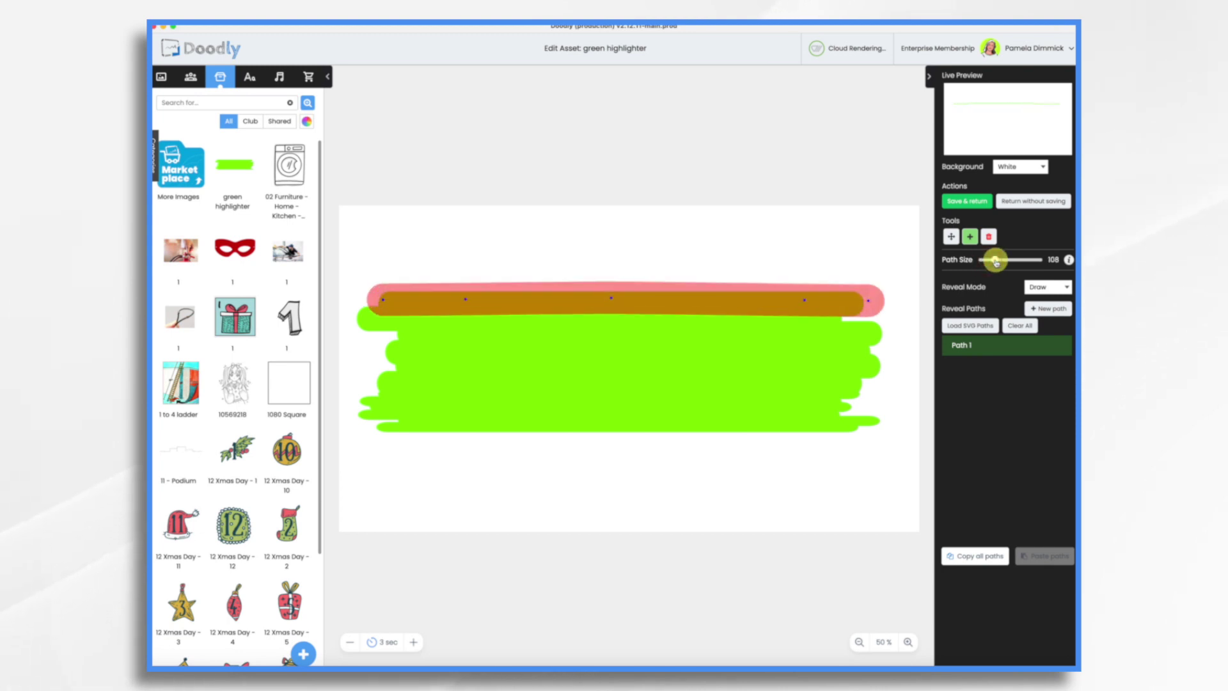
mouse_move(824, 325)
left_mouse_down()
mouse_move(366, 322)
mouse_move(847, 343)
mouse_move(870, 360)
mouse_move(370, 361)
mouse_move(870, 381)
mouse_move(788, 402)
mouse_move(354, 402)
mouse_move(415, 418)
mouse_move(895, 419)
left_mouse_up()
left_click(969, 202)
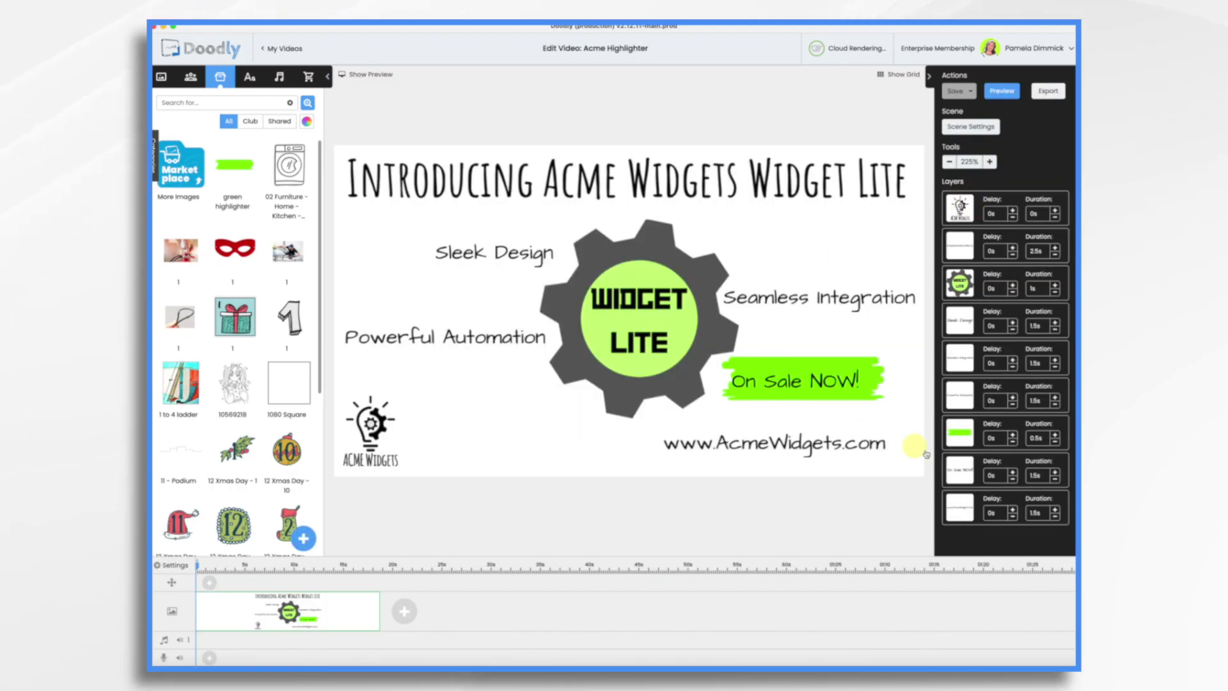
Set the green highlighter layer's duration to 2s and preview the drawn reveal
left_click(1055, 436)
left_click(1056, 436)
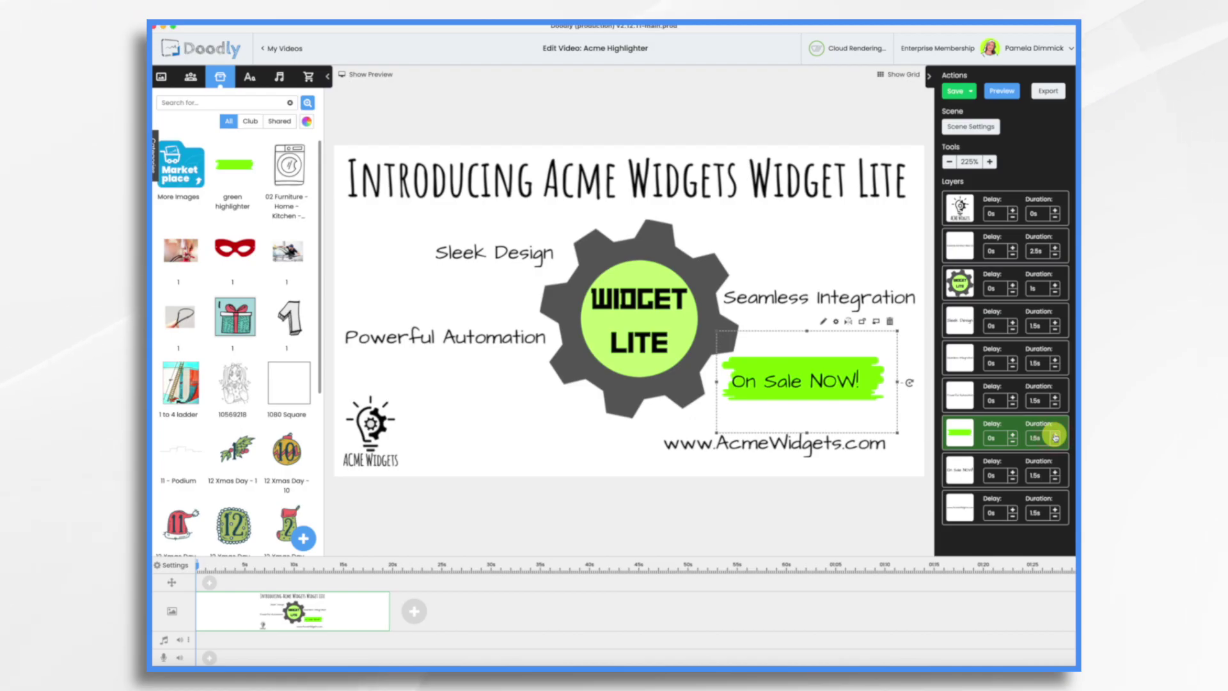
left_click(1056, 436)
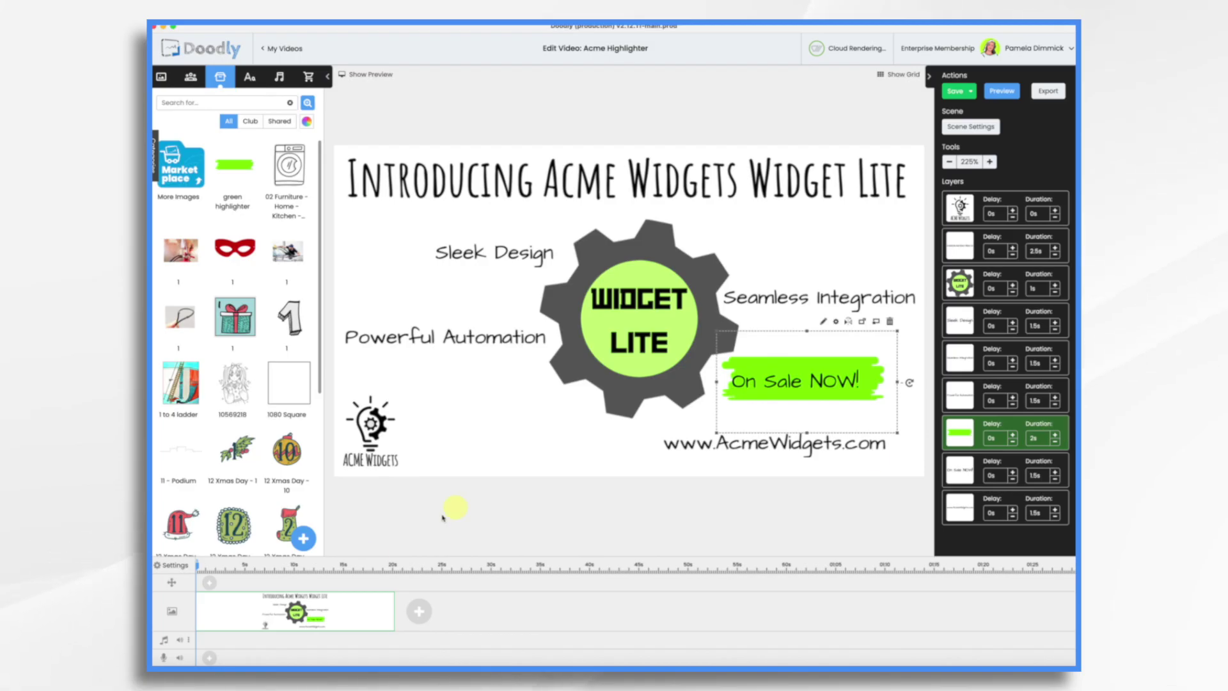
left_click(1002, 90)
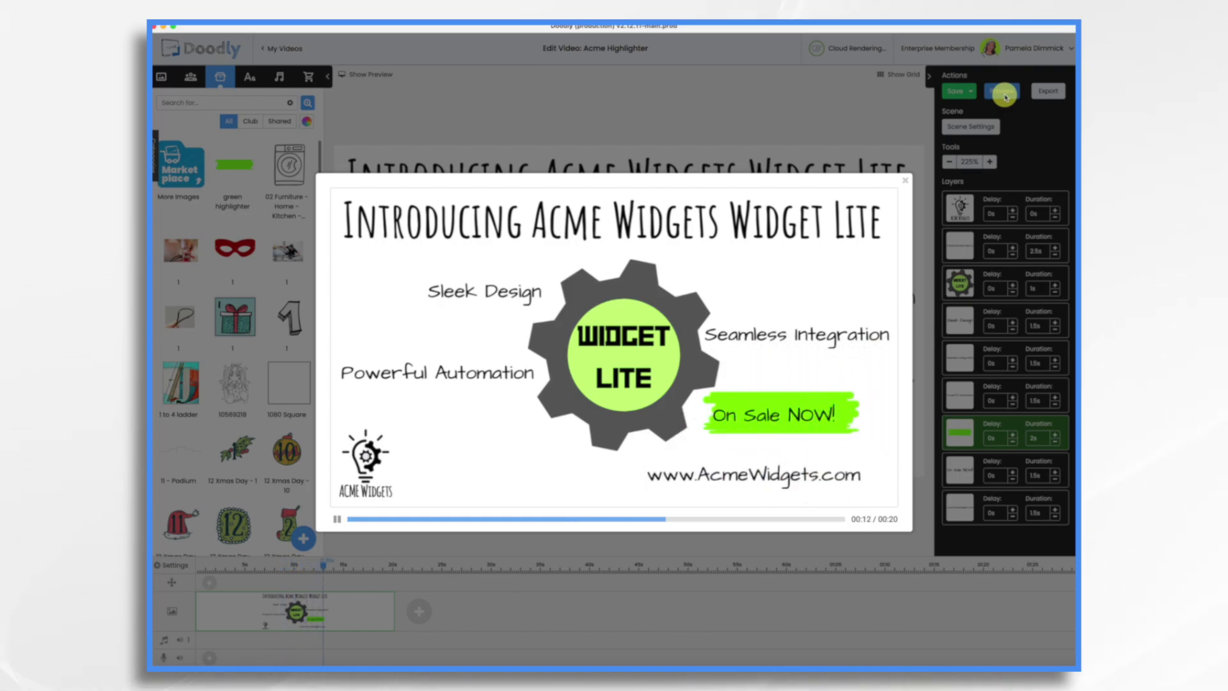
left_click(908, 183)
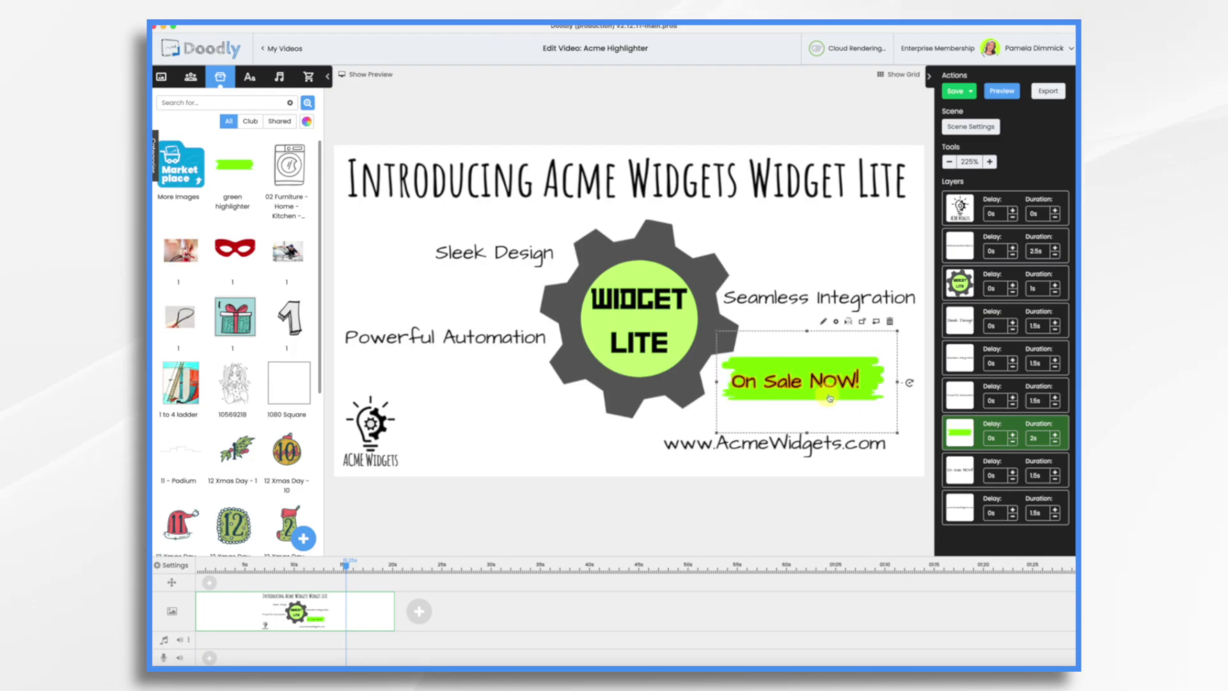
Move the green highlighter layer directly after the "On Sale NOW!" text layer and set its opacity to 50%
left_click_drag(959, 433, 959, 475)
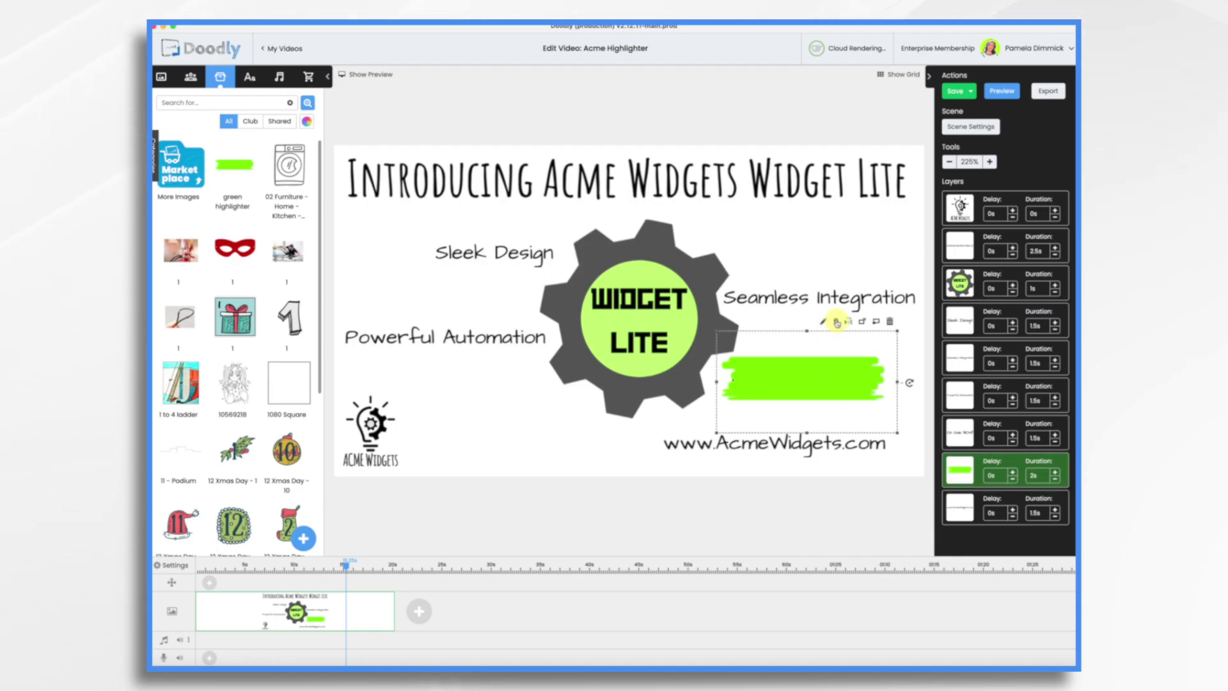
left_click(837, 322)
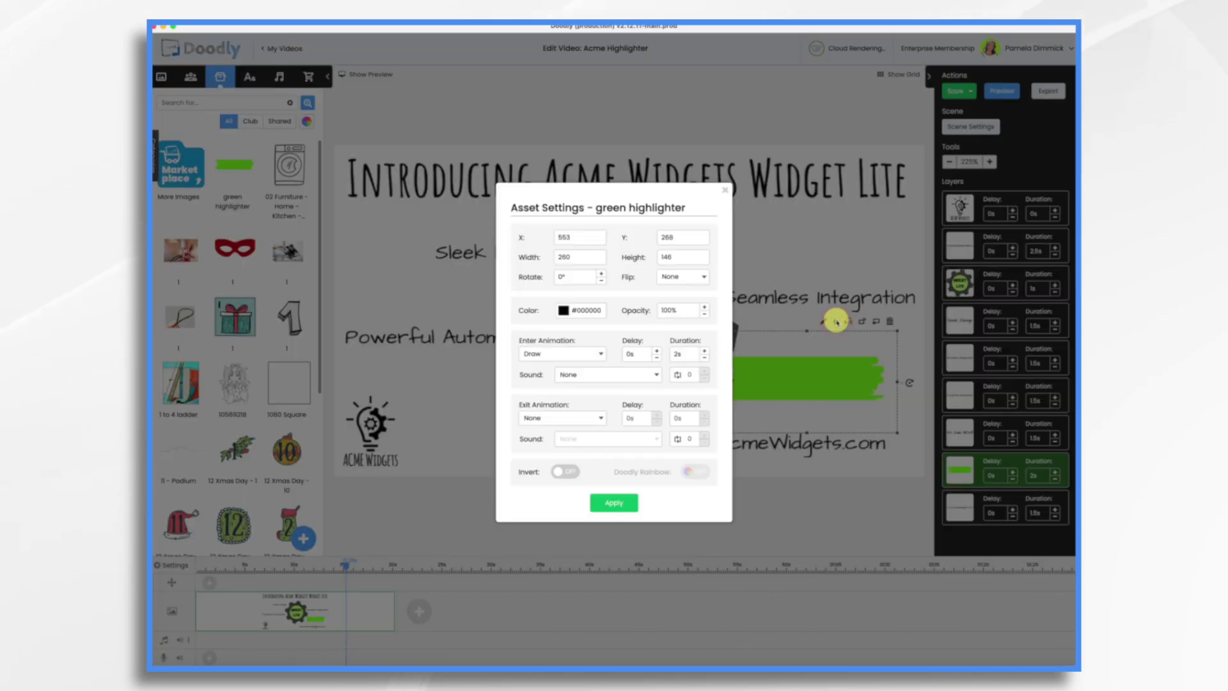
double_click(668, 311)
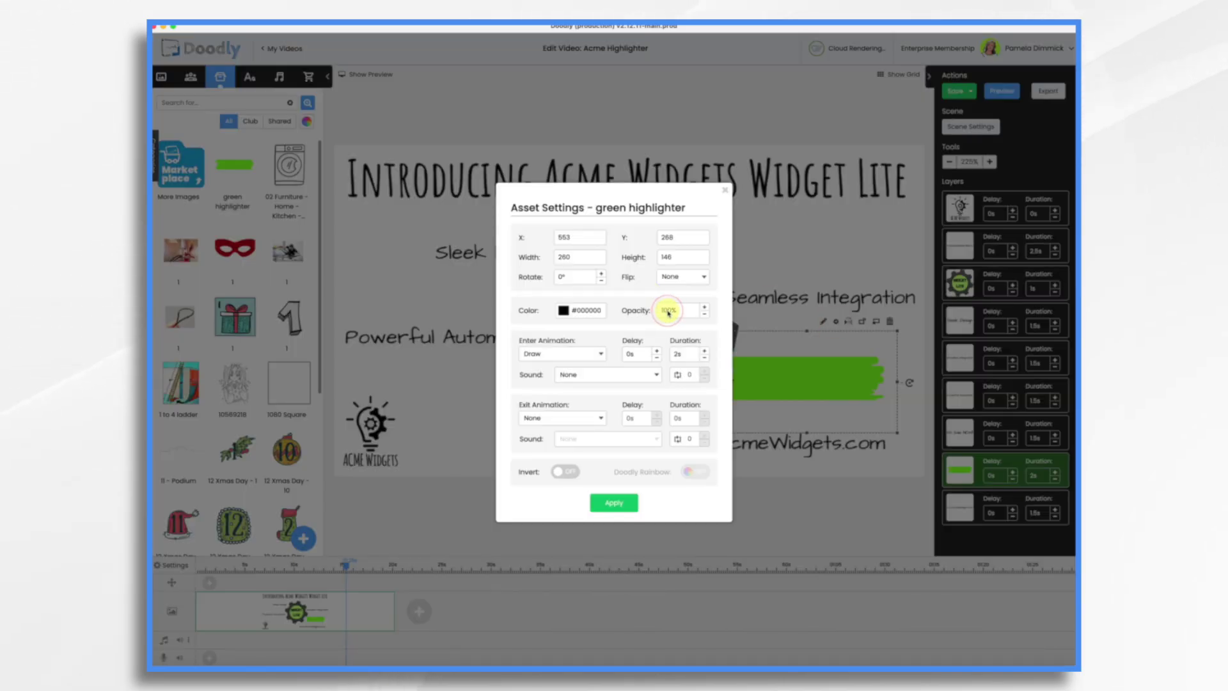
type("0")
type("5")
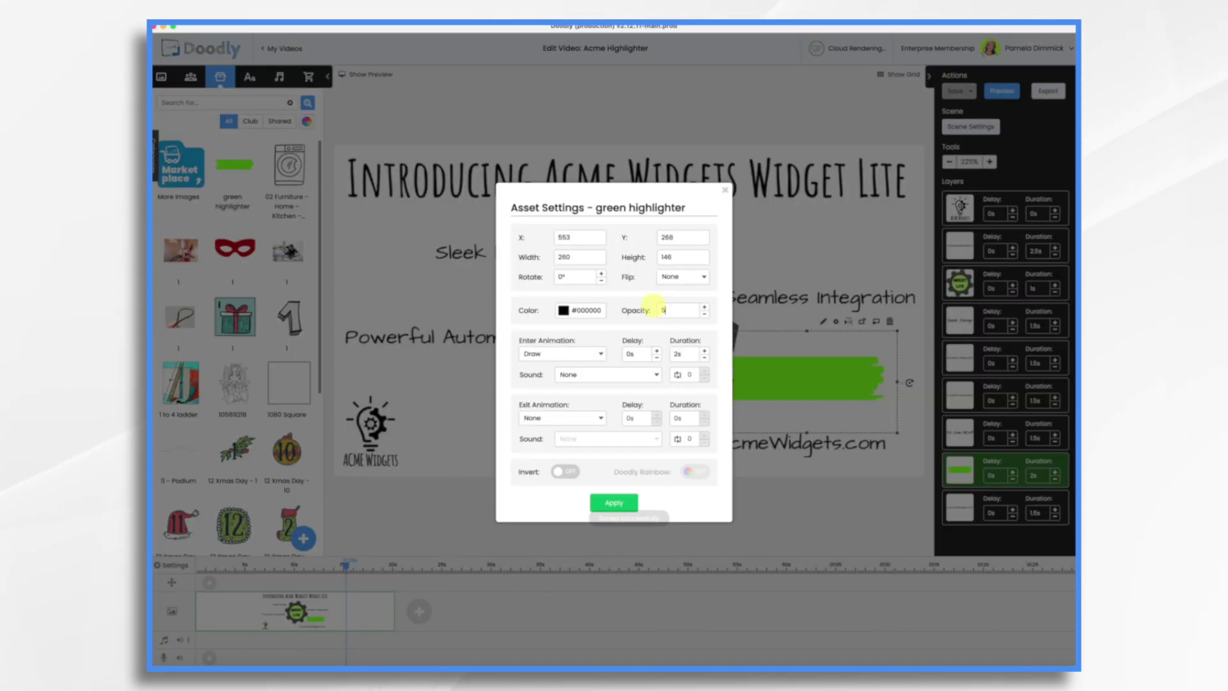
left_click(626, 504)
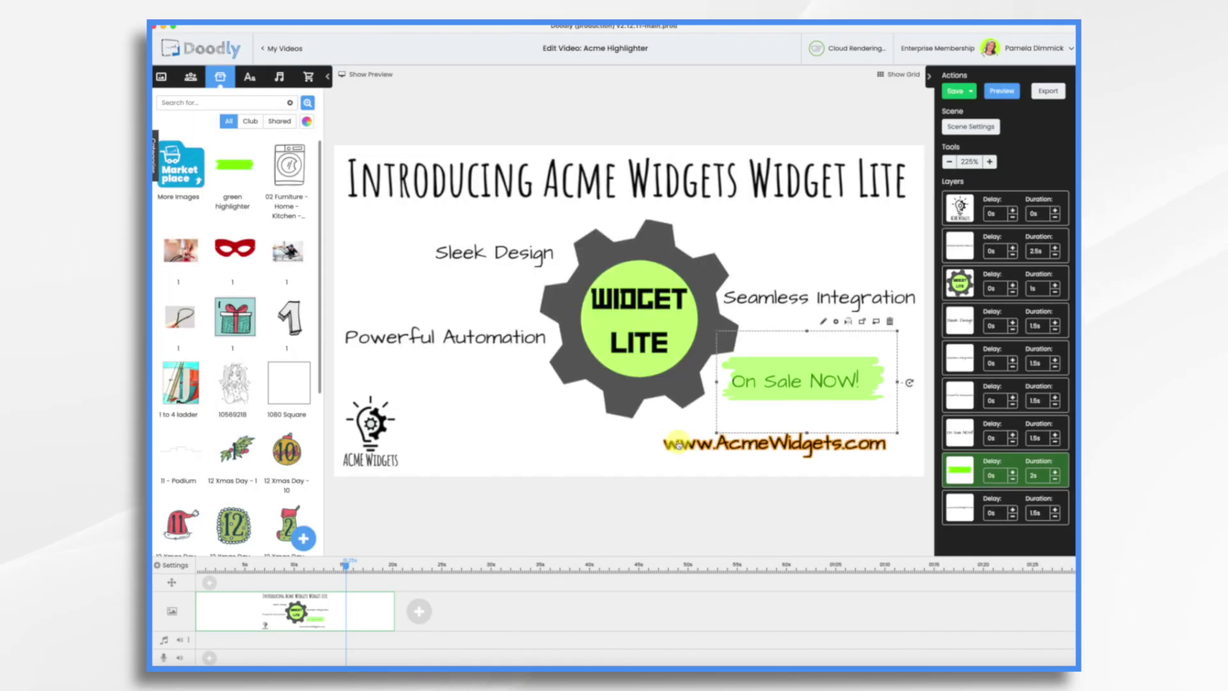
Preview the video to check the semi-transparent highlighter drawn over the text, and close the preview
left_click(705, 442)
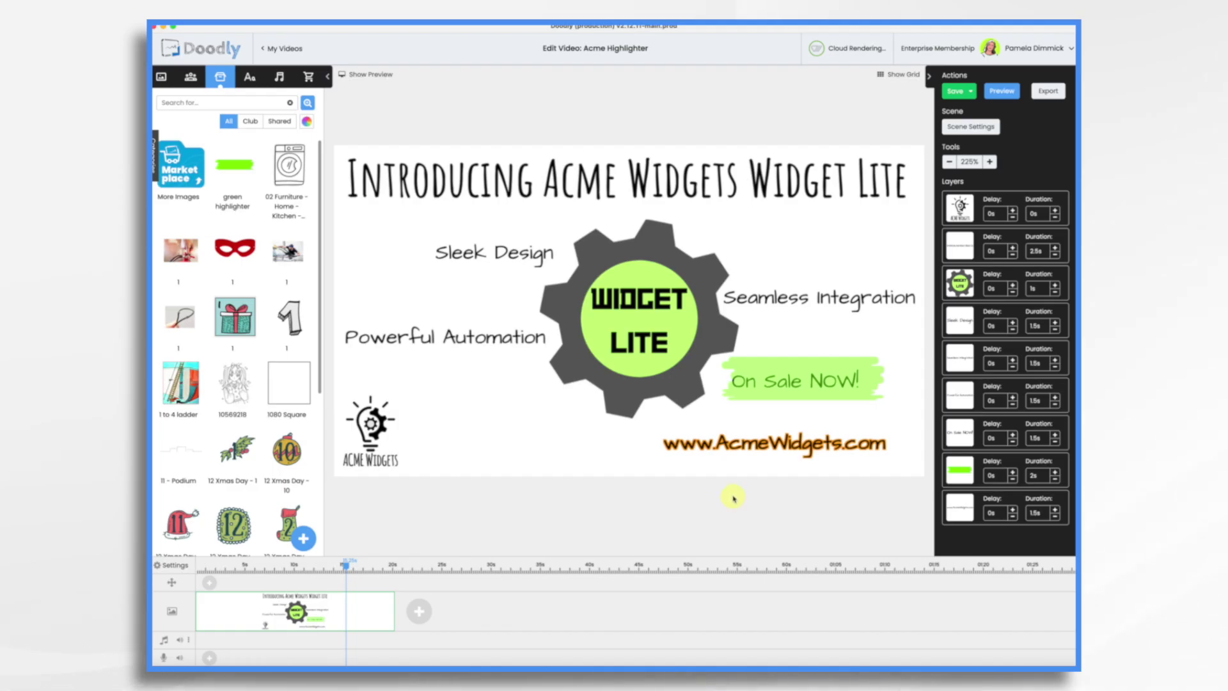
left_click(1001, 91)
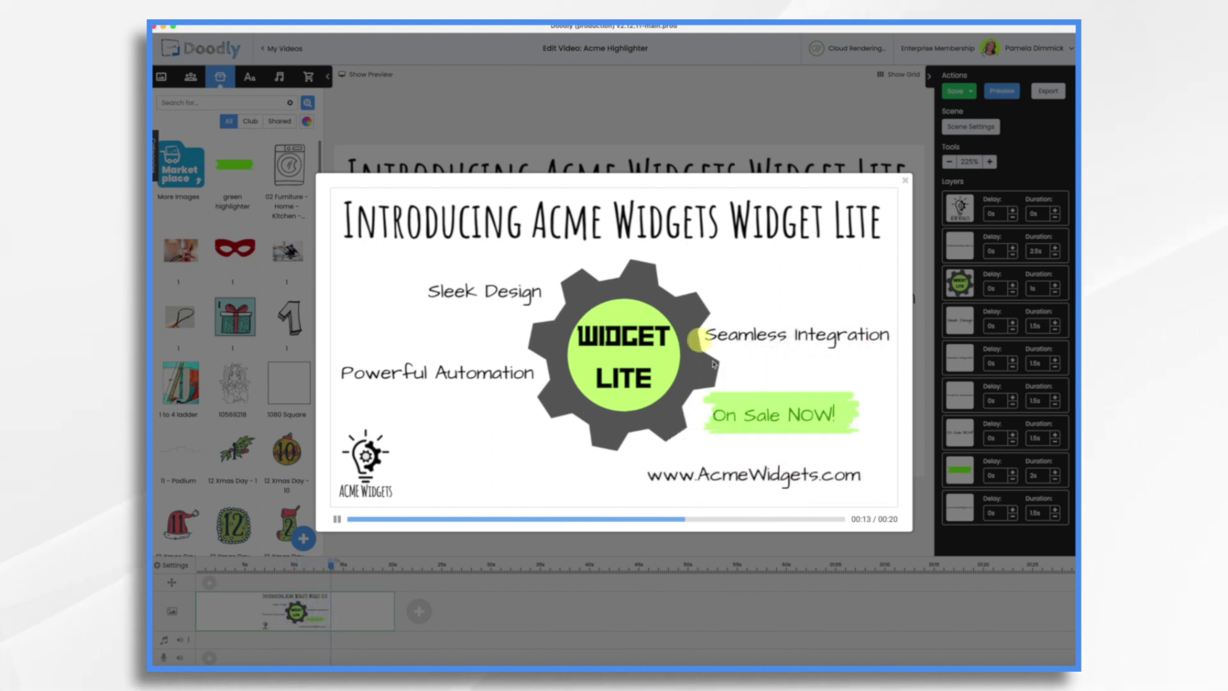
left_click(906, 182)
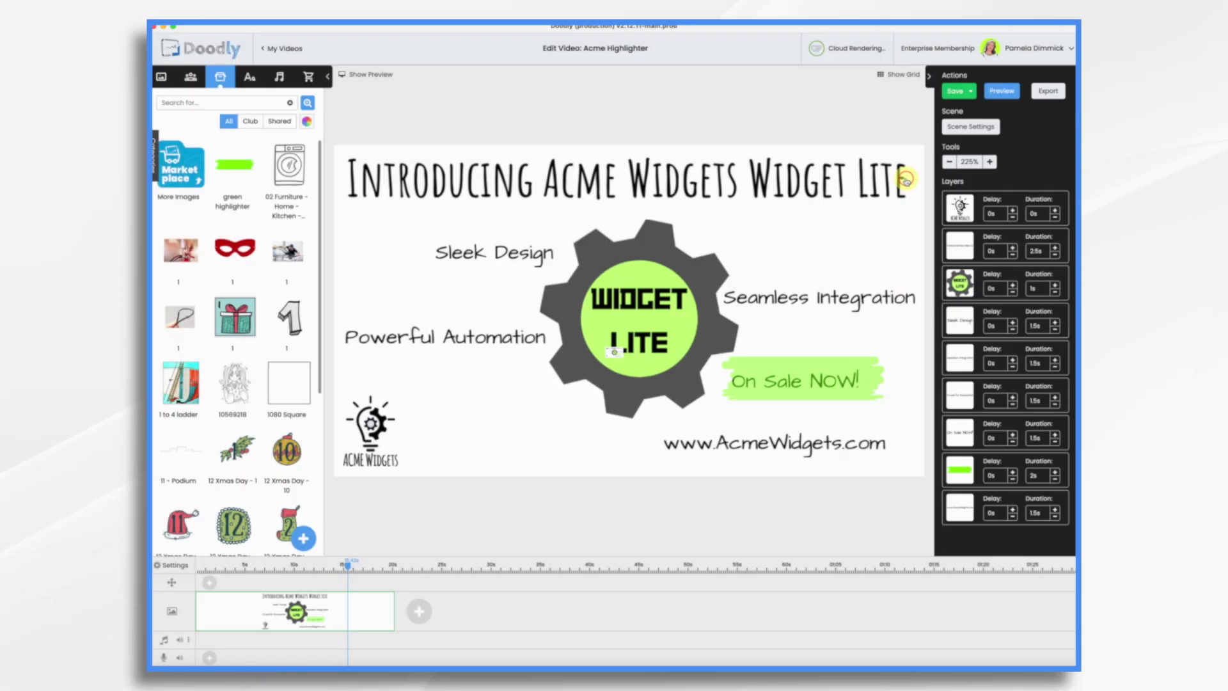
Duplicate the "On Sale NOW!" text in place, and play the scene in the preview beside the canvas
left_click(966, 439)
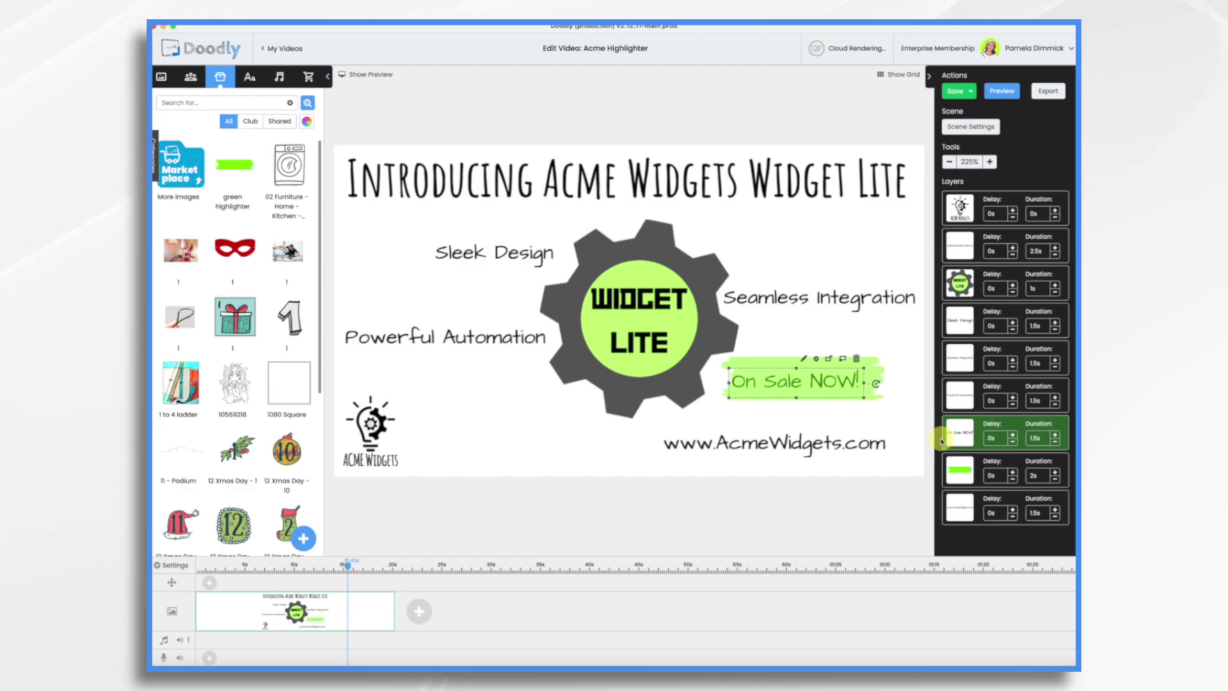
left_click_drag(941, 442, 987, 503)
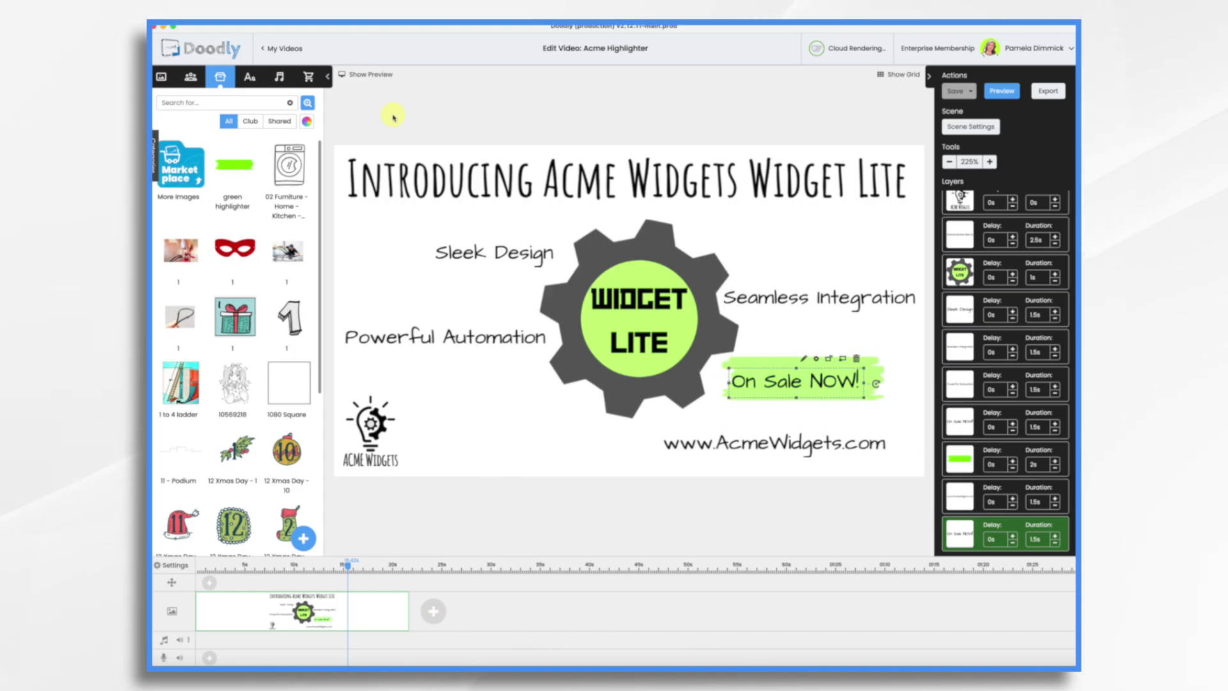
left_click(367, 75)
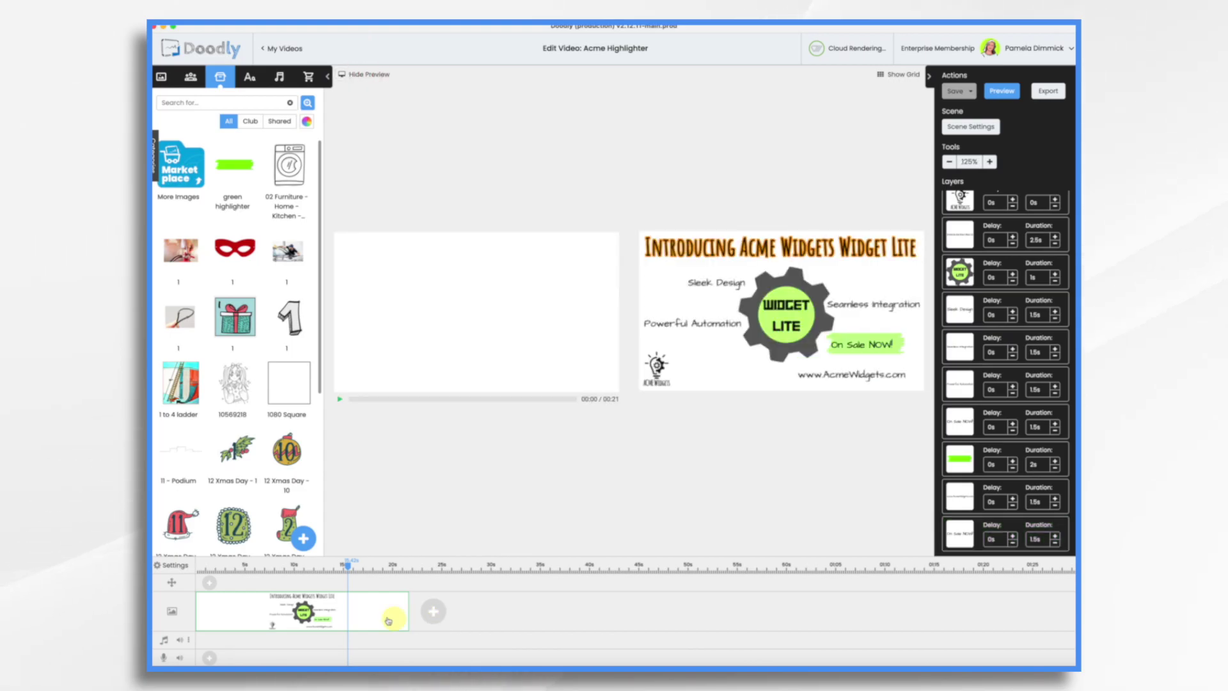
left_click(340, 399)
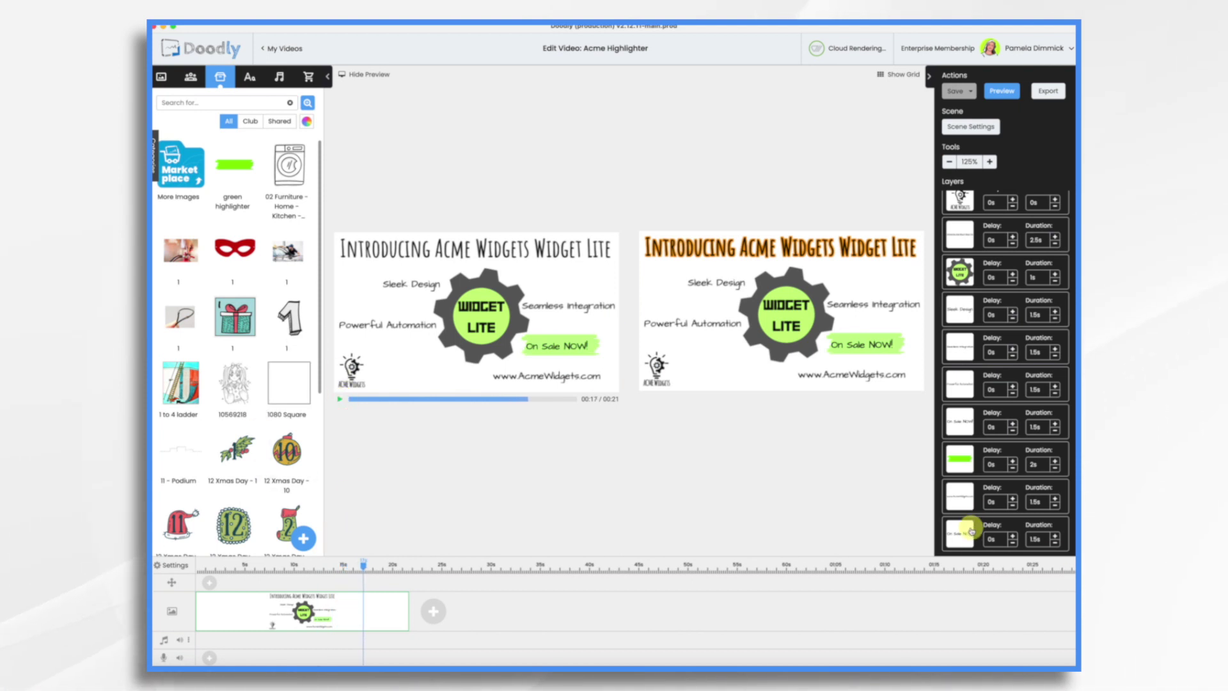
Move the duplicate "On Sale NOW!" layer directly after the green highlighter with a 0s duration, and replay from about 7 seconds
left_click(958, 540)
left_click_drag(959, 540, 959, 458)
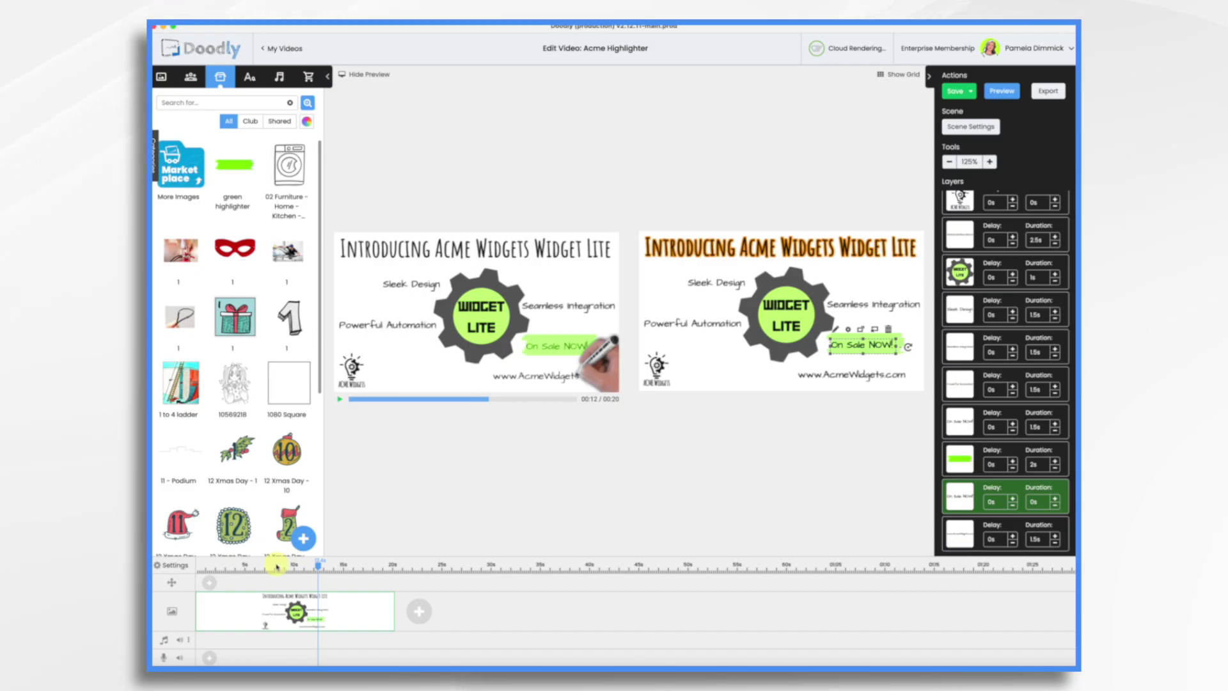
left_click(271, 565)
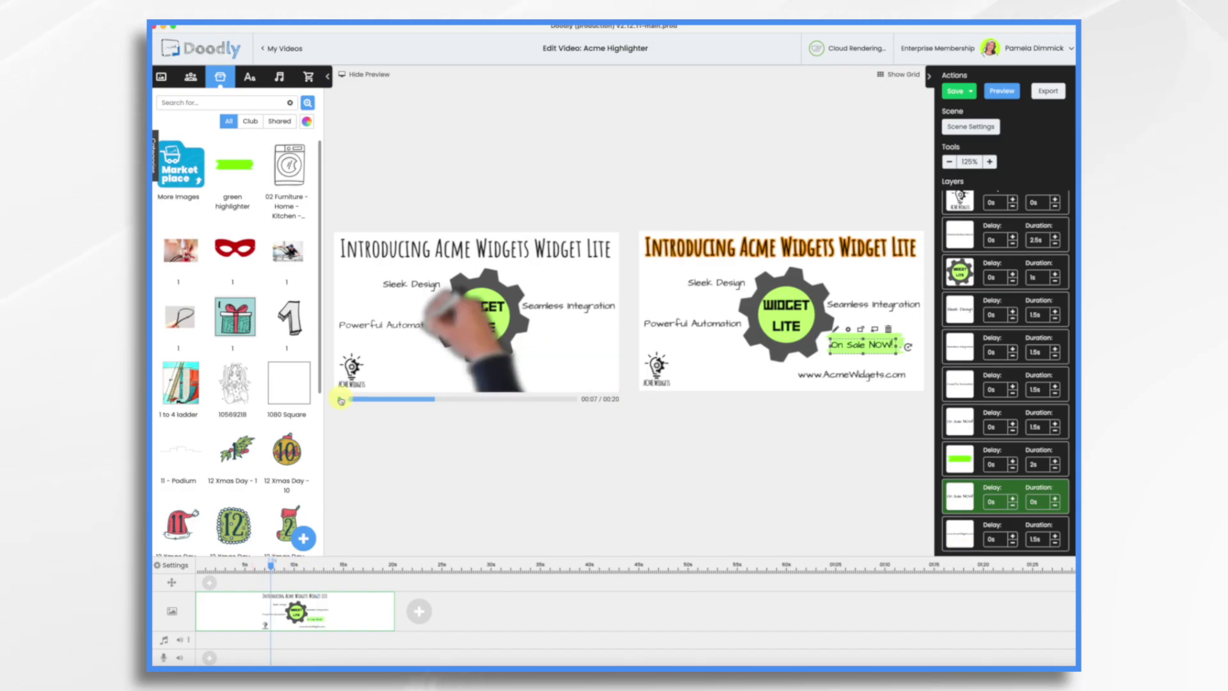
left_click(340, 399)
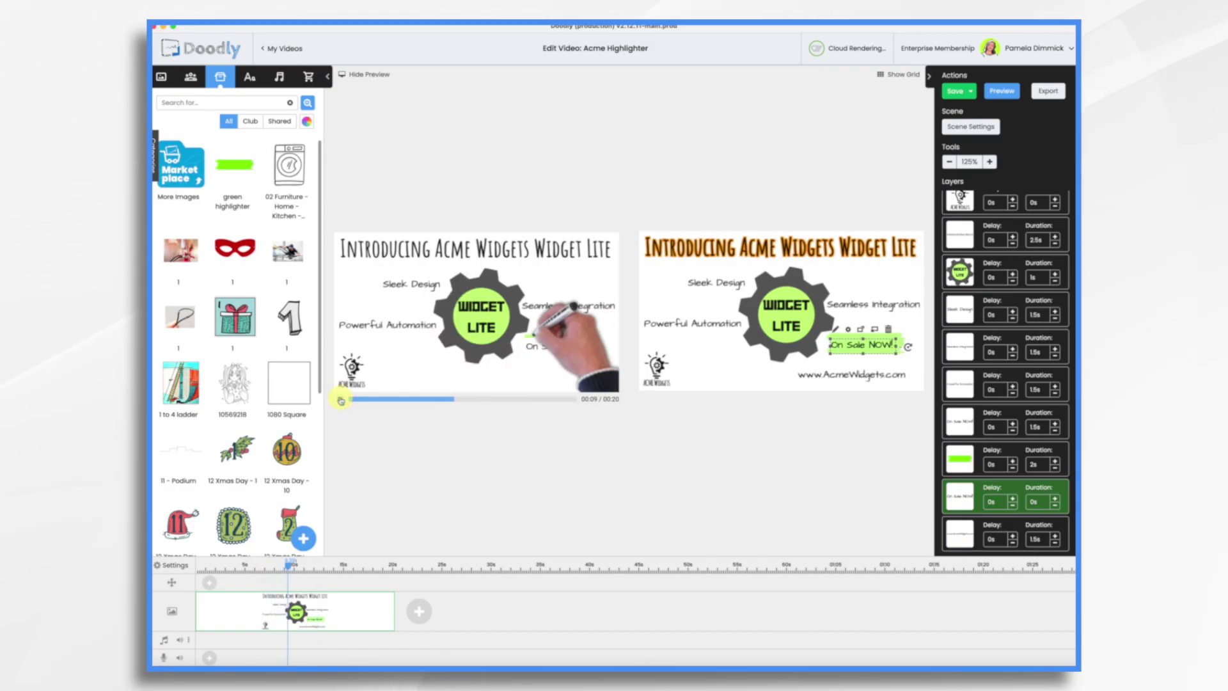